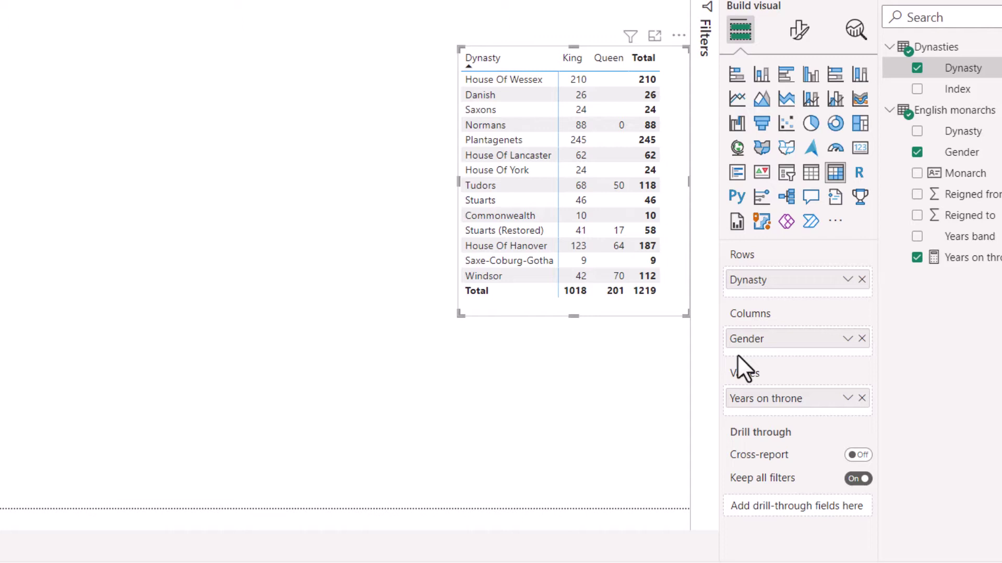
- Show Years on throne as Percent of grand total (Kings 83.51%, Queens 16.49%) and widen the matrix
left_click(847, 399)
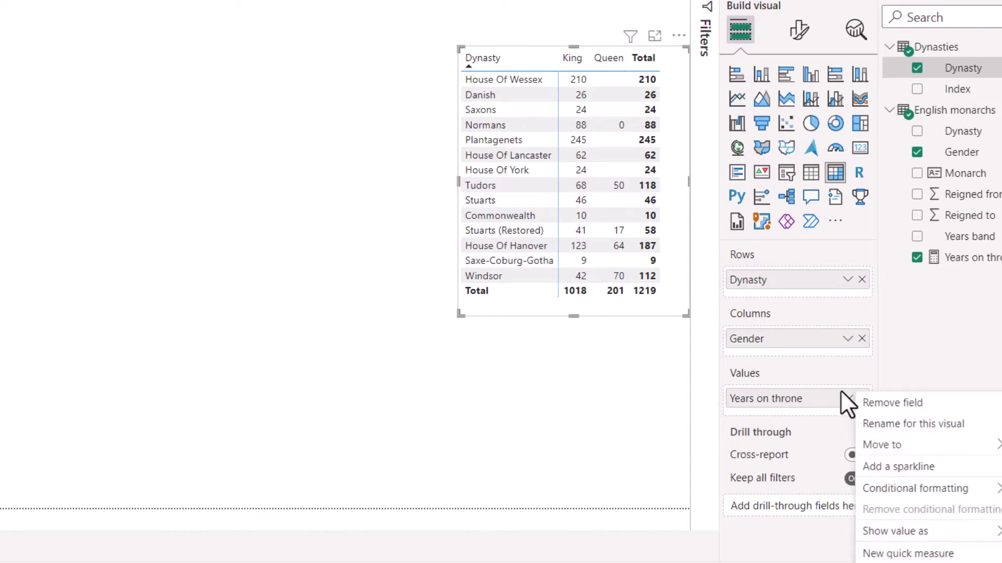
mouse_move(903, 532)
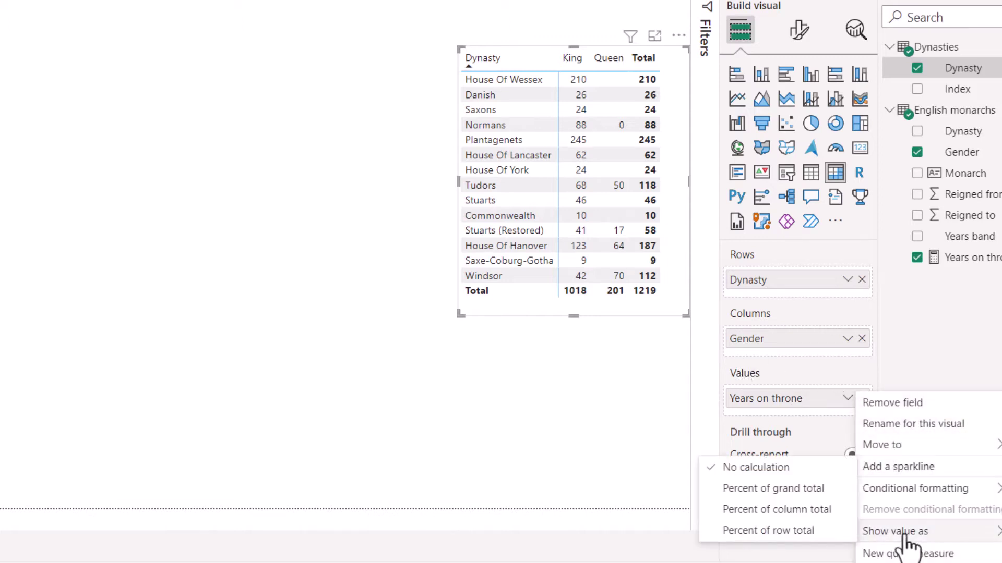
left_click(783, 489)
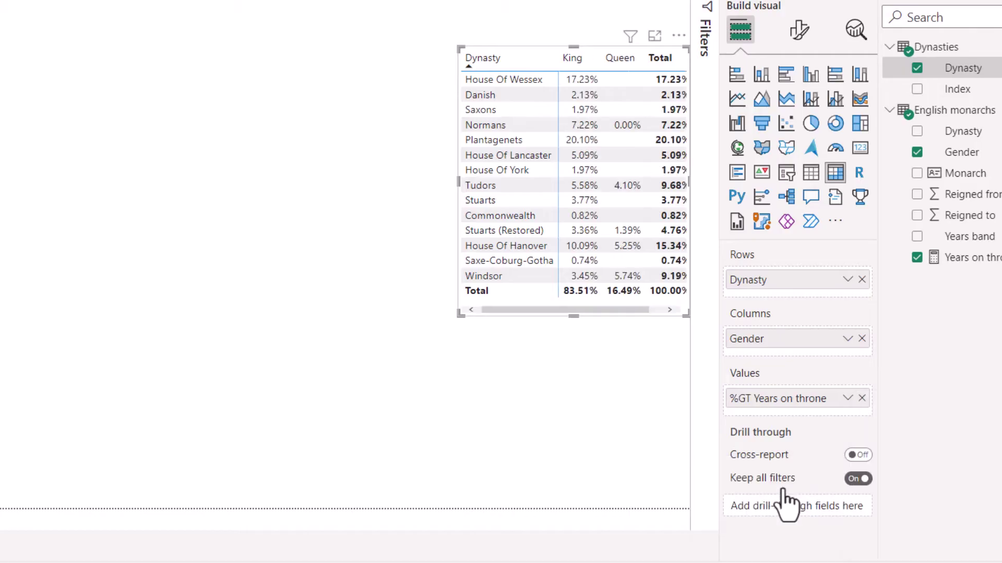
left_click_drag(460, 314, 420, 317)
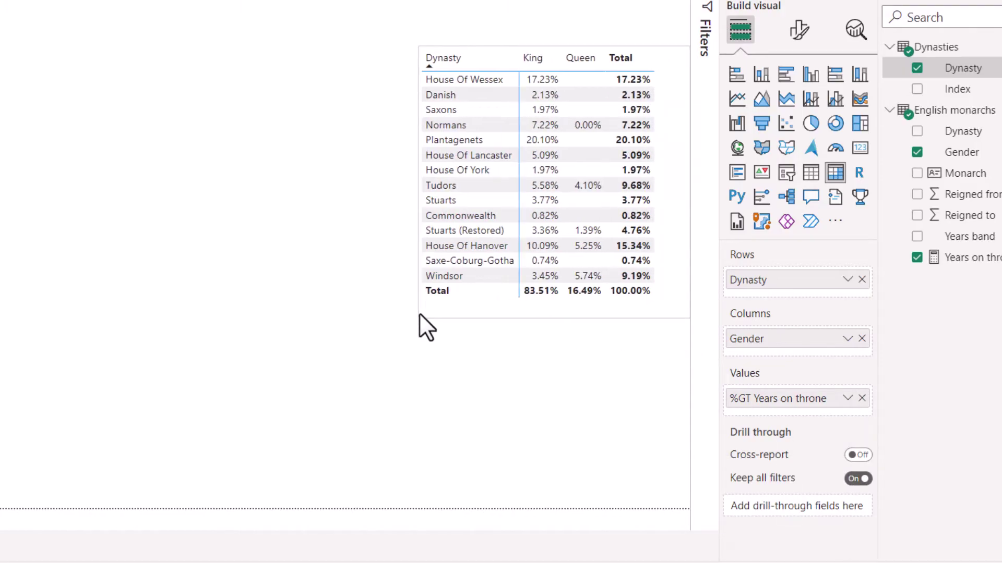
left_click(847, 399)
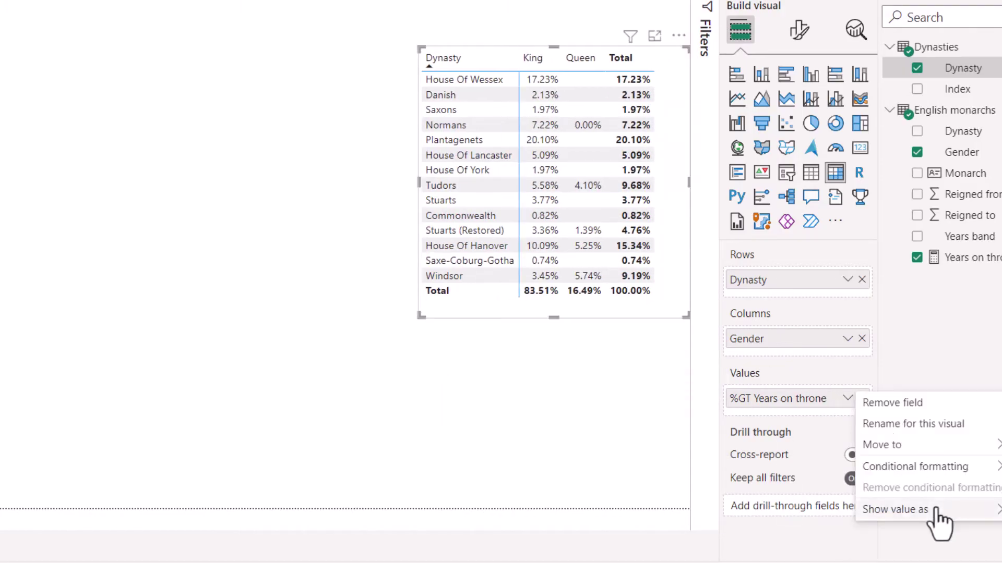
mouse_move(934, 510)
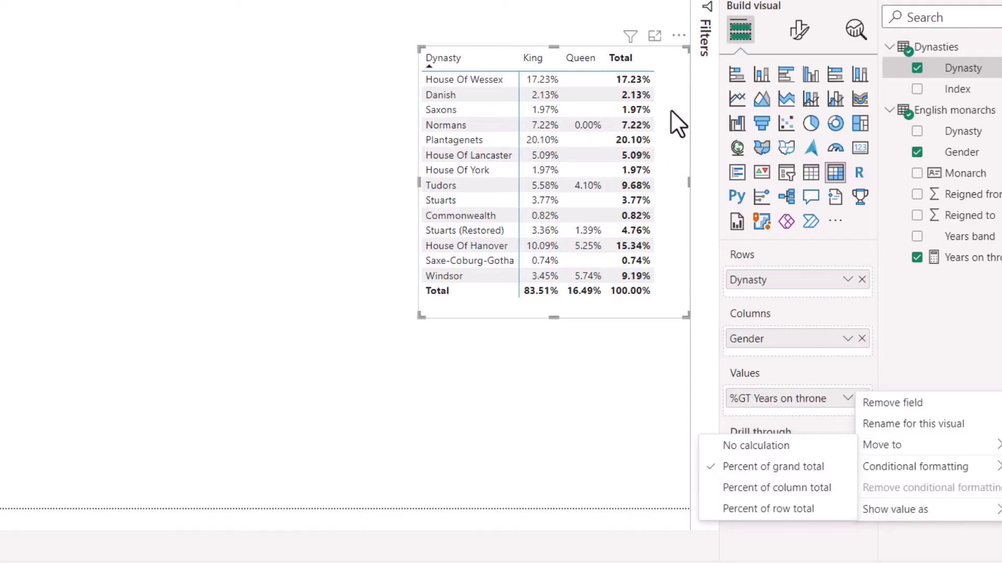
left_click(769, 399)
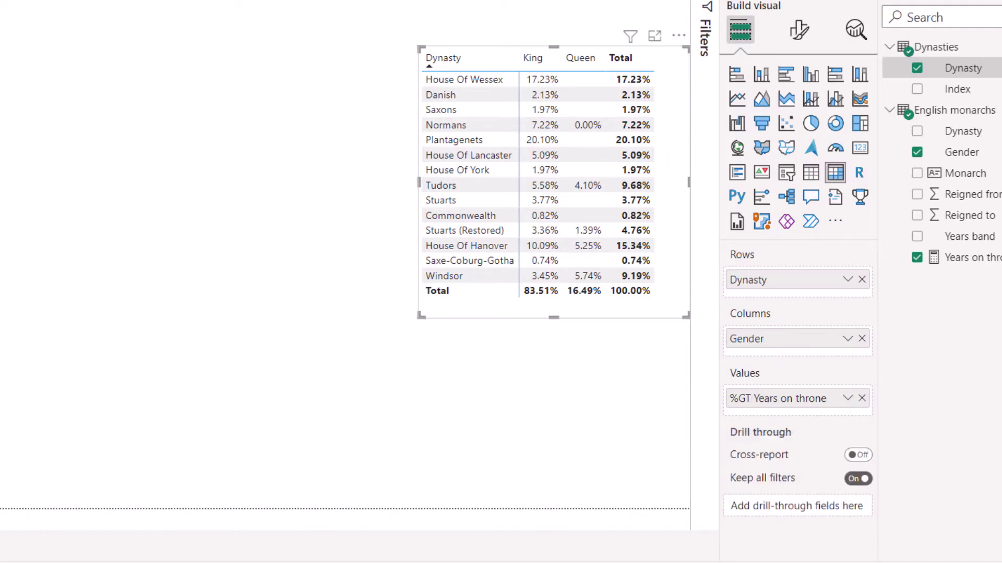
- Search the matrix format settings for 'decimal' and set value decimal places to 0
left_click(798, 29)
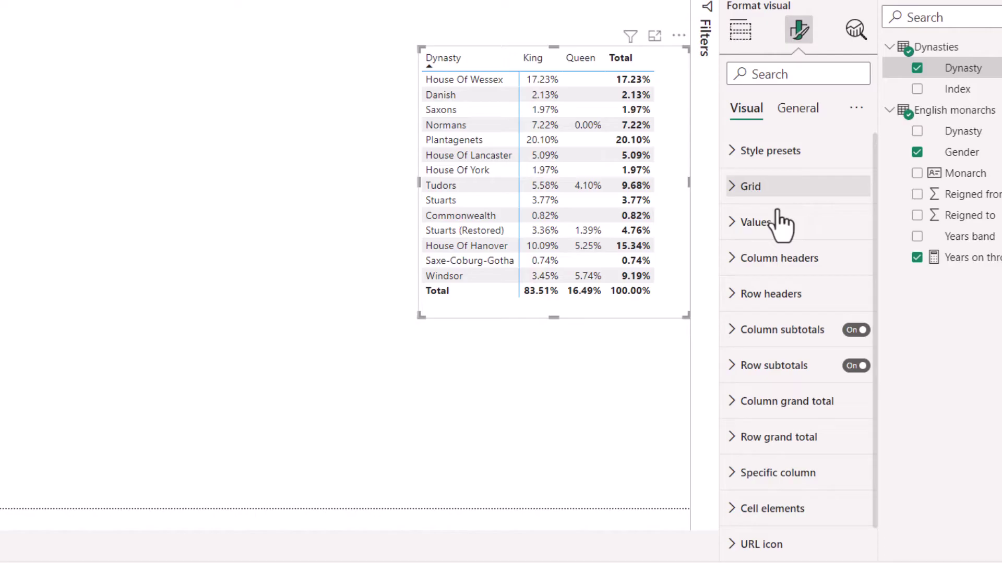
left_click(780, 73)
type("de")
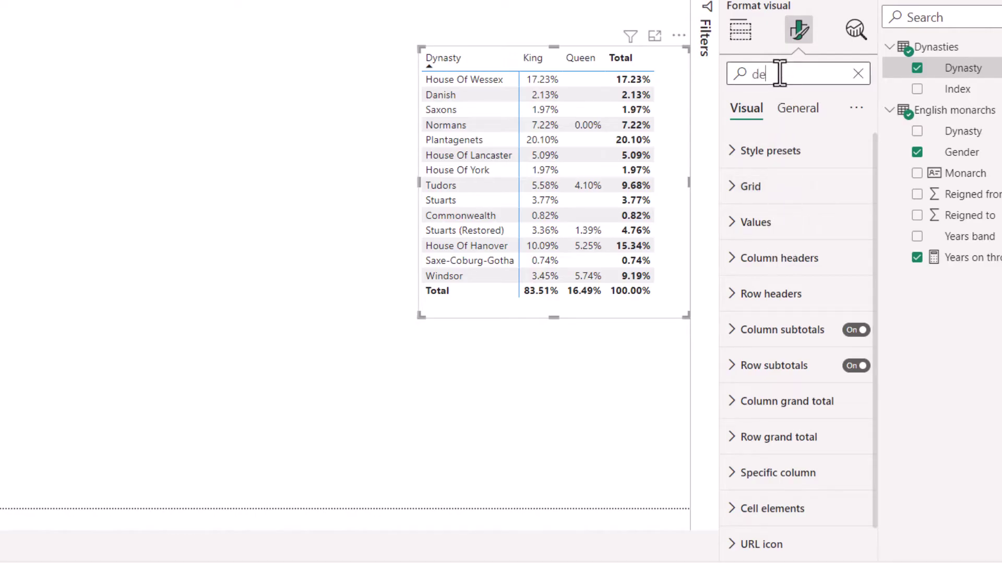
type("cima")
left_click(753, 193)
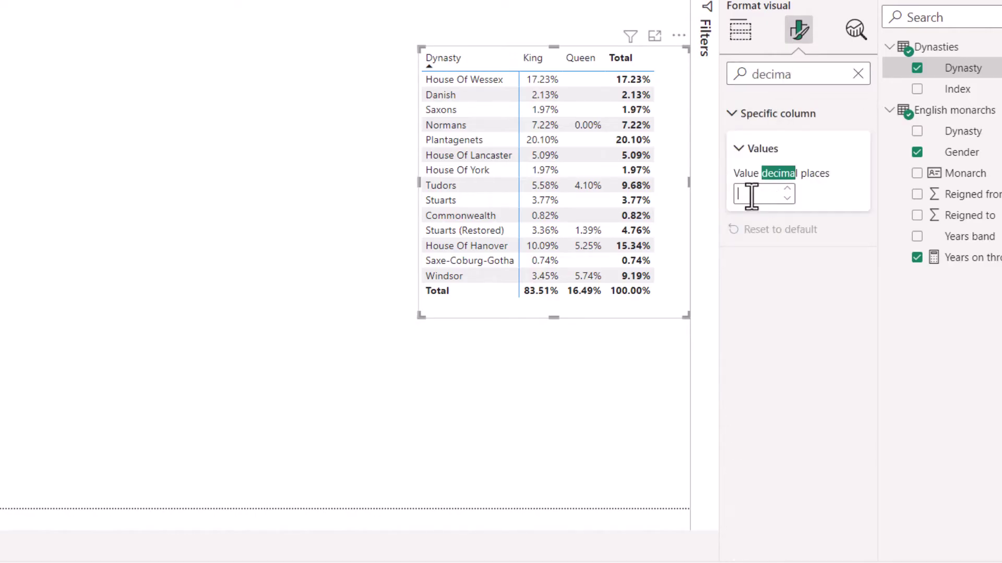
type("0")
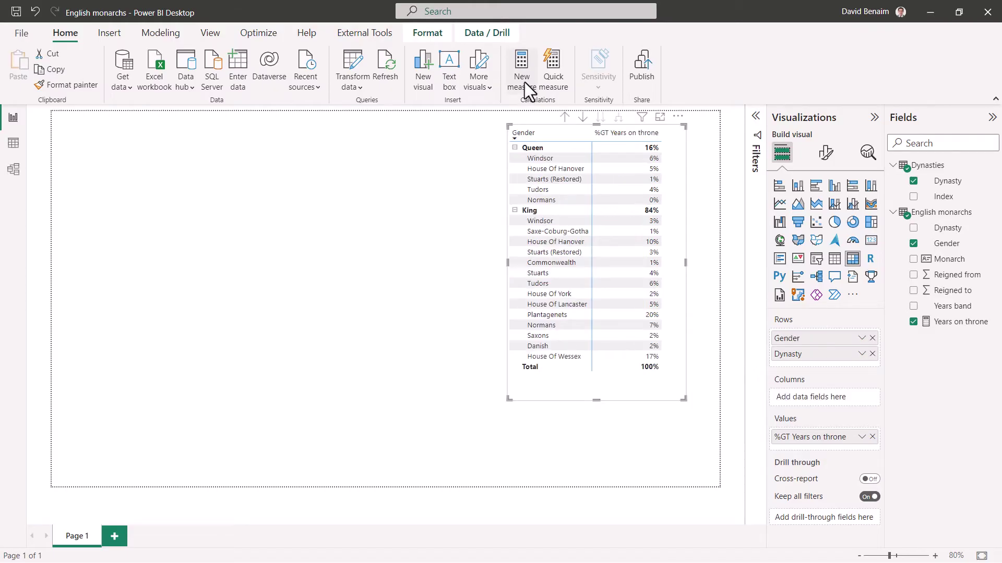
- Write a new measure CALCULATE([Years on throne],ALL('English monarchs')) and name it 'Years no filter'
left_click(522, 77)
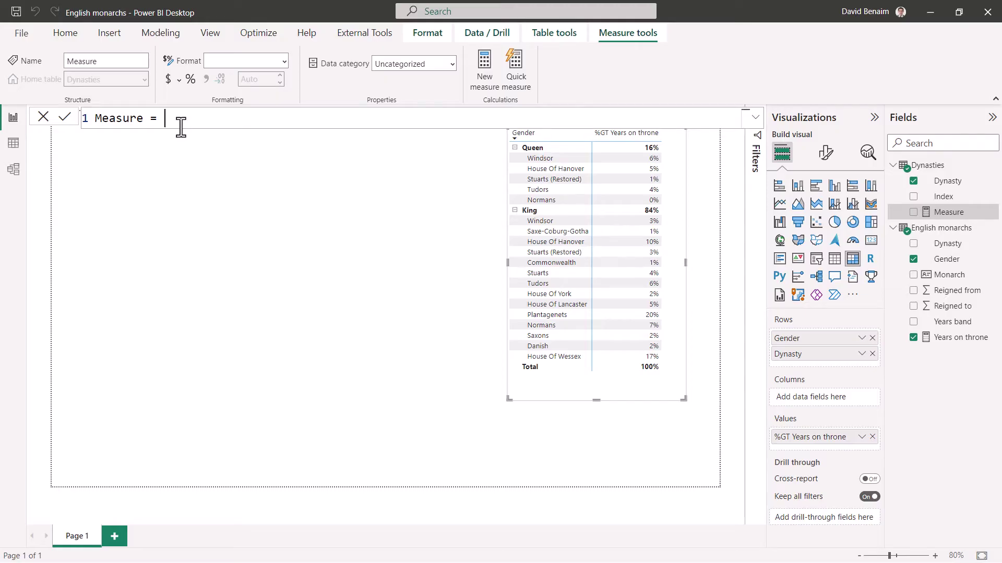
type("CAL")
key("Tab")
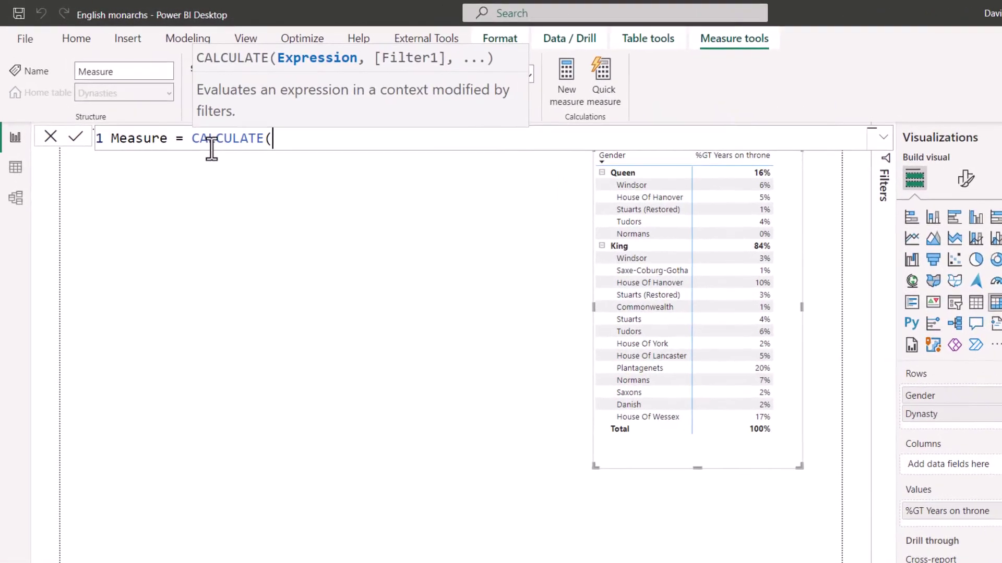
type("years")
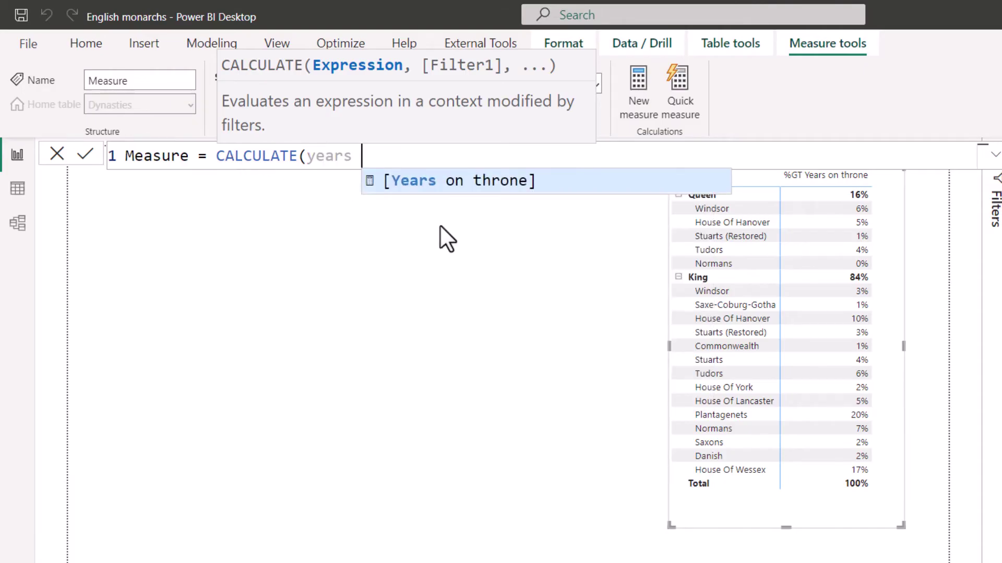
left_click(447, 181)
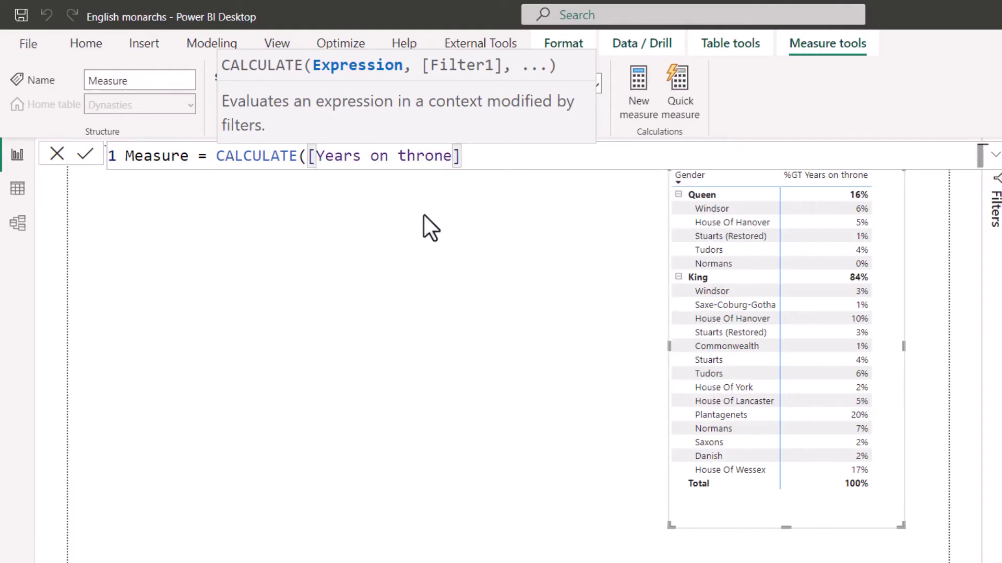
type(",")
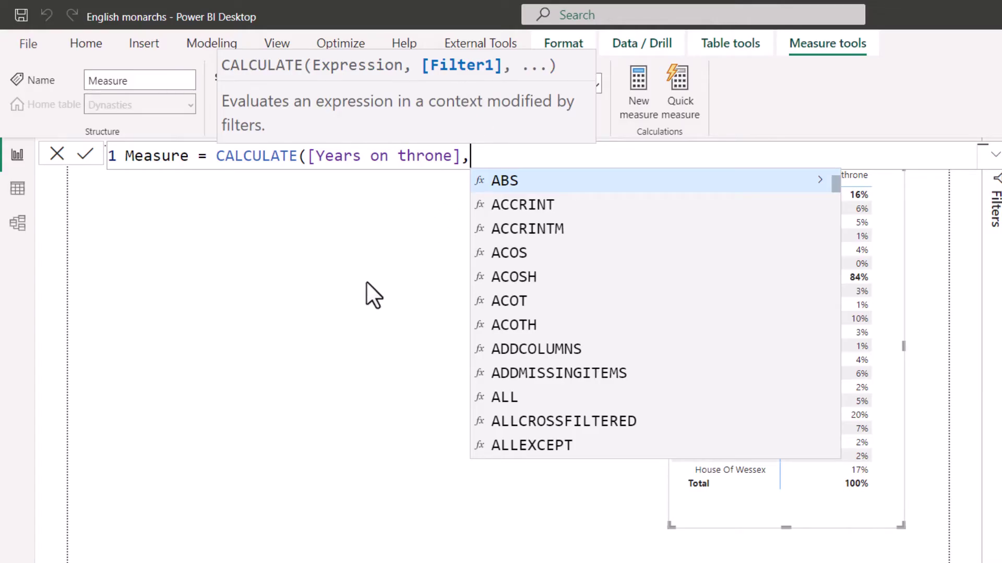
type("all(")
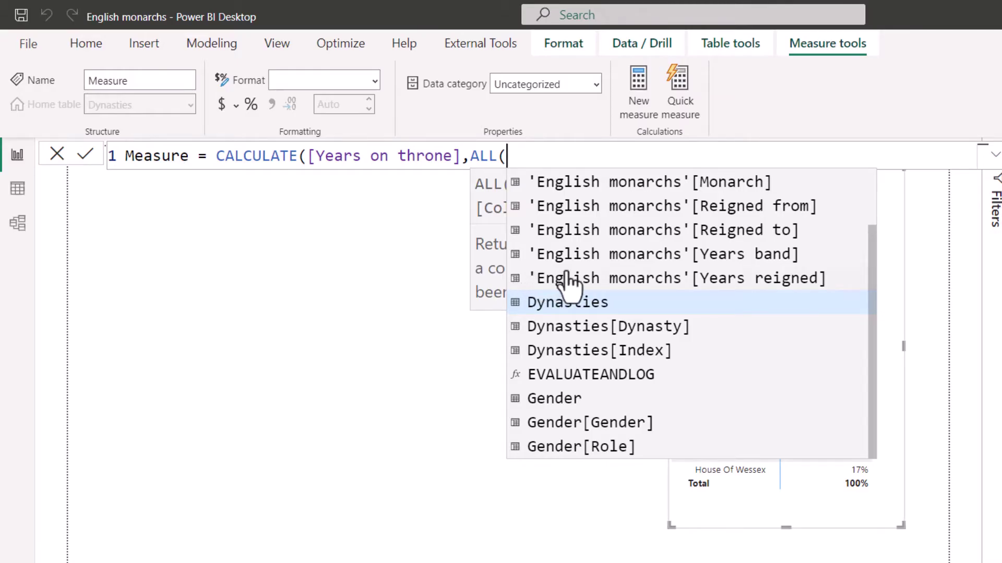
scroll(643, 248, "up", 3)
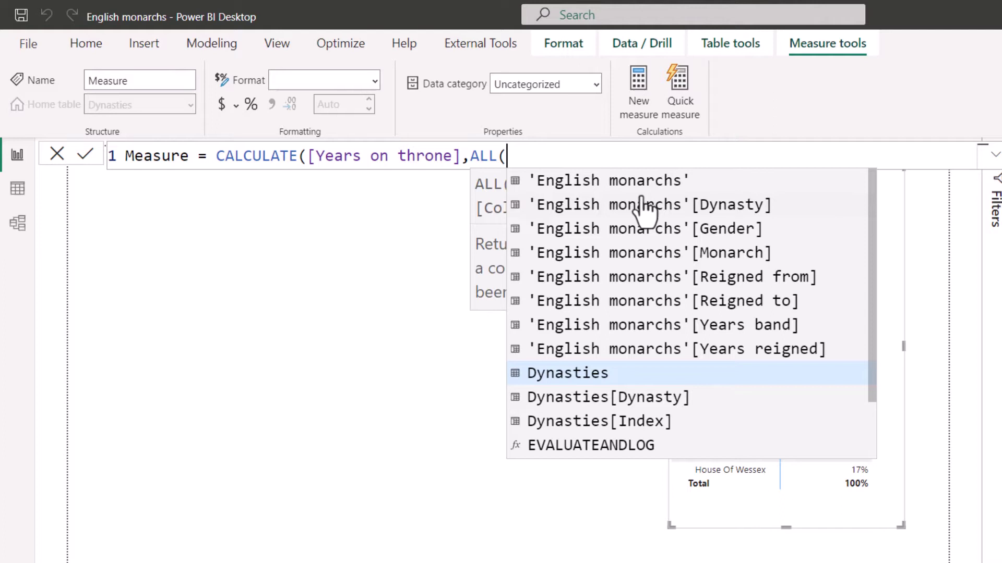
left_click(653, 180)
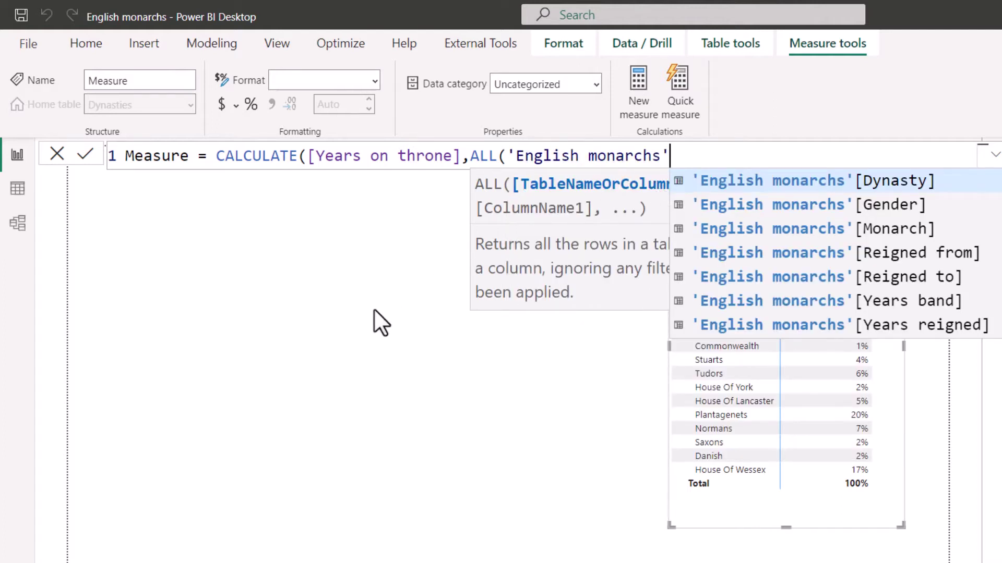
type(")")
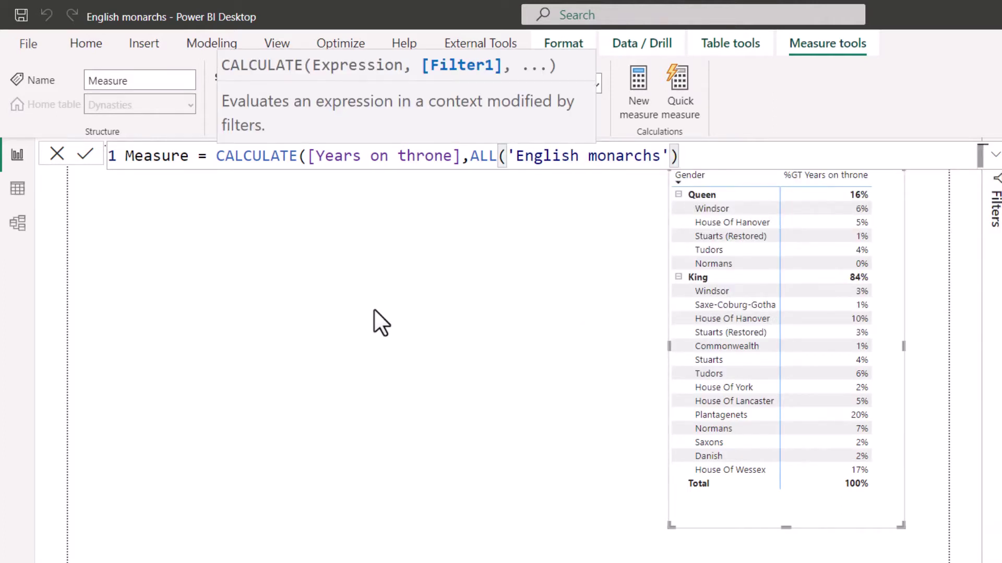
type(")")
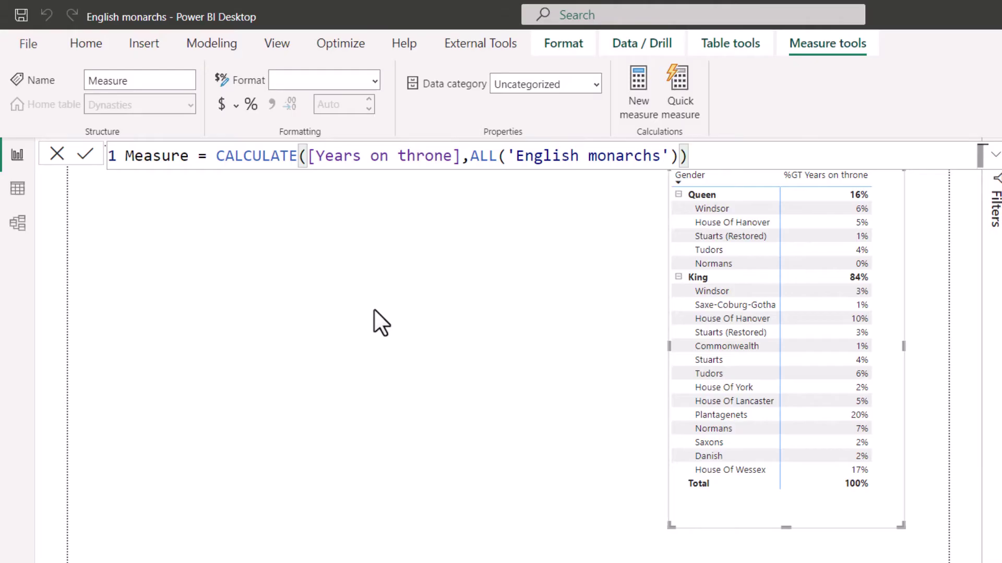
double_click(158, 155)
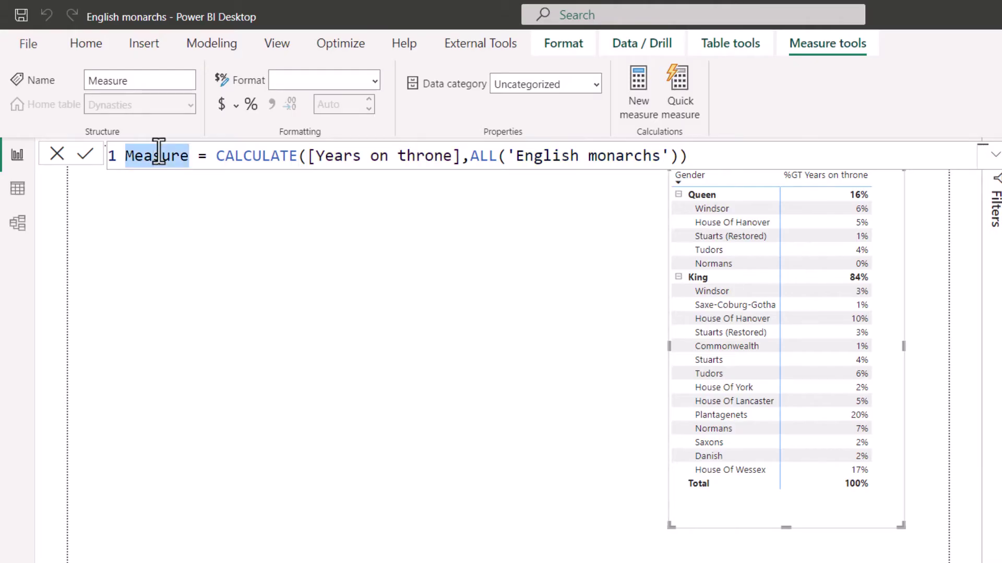
type("Years no fil")
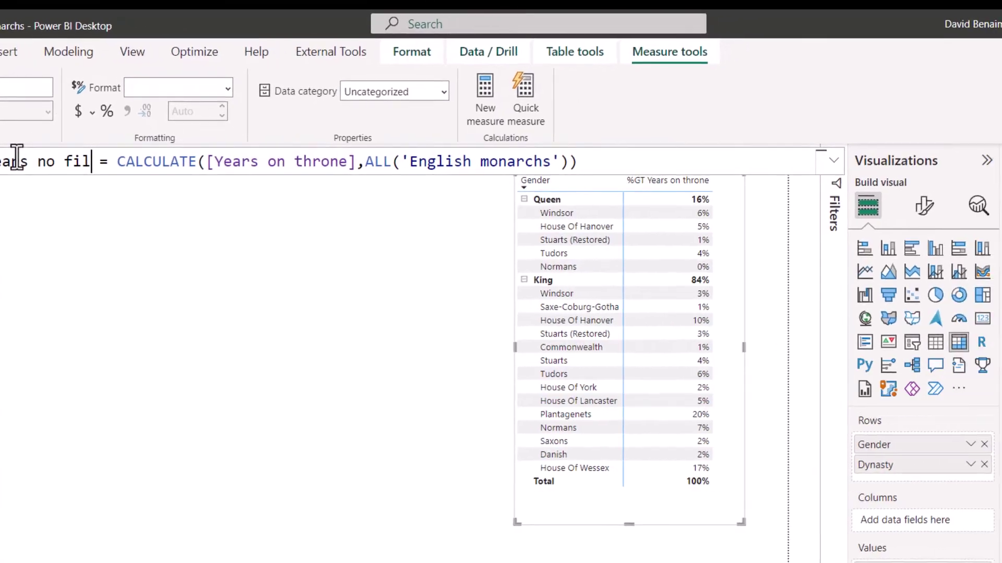
type("ter")
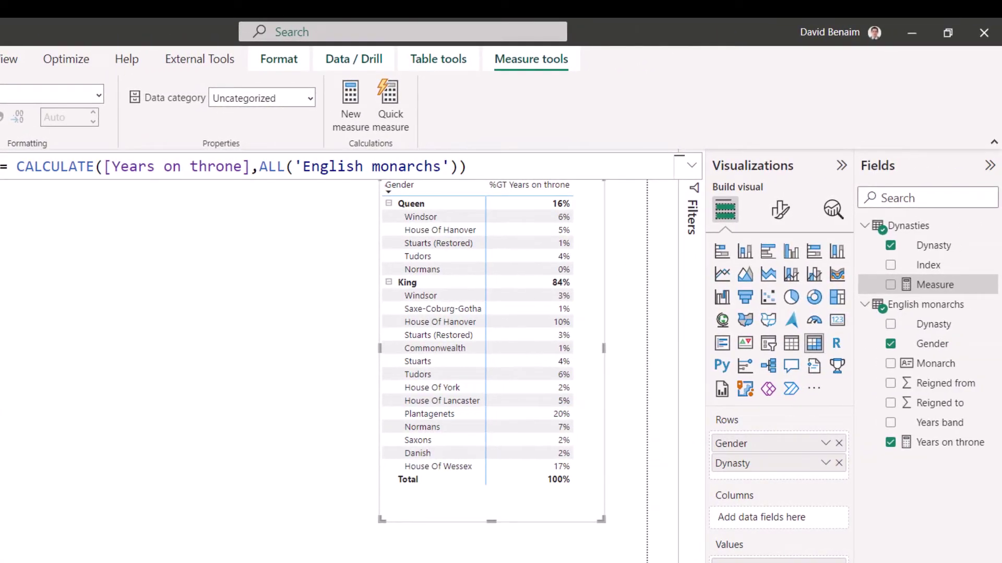
- Commit Years no filter and build an enlarged table of it with Years on throne by Dynasty
key("Return")
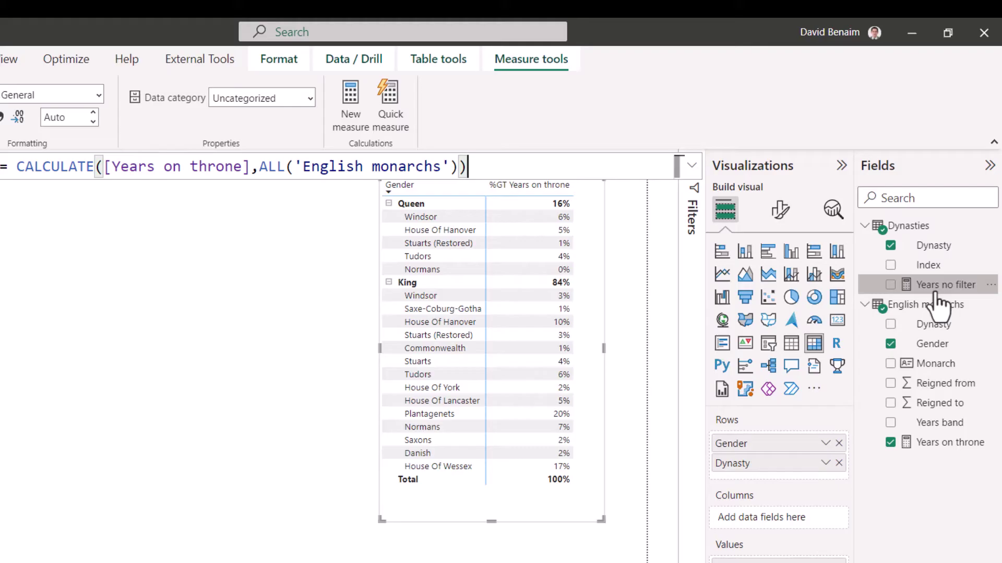
left_click_drag(962, 284, 144, 407)
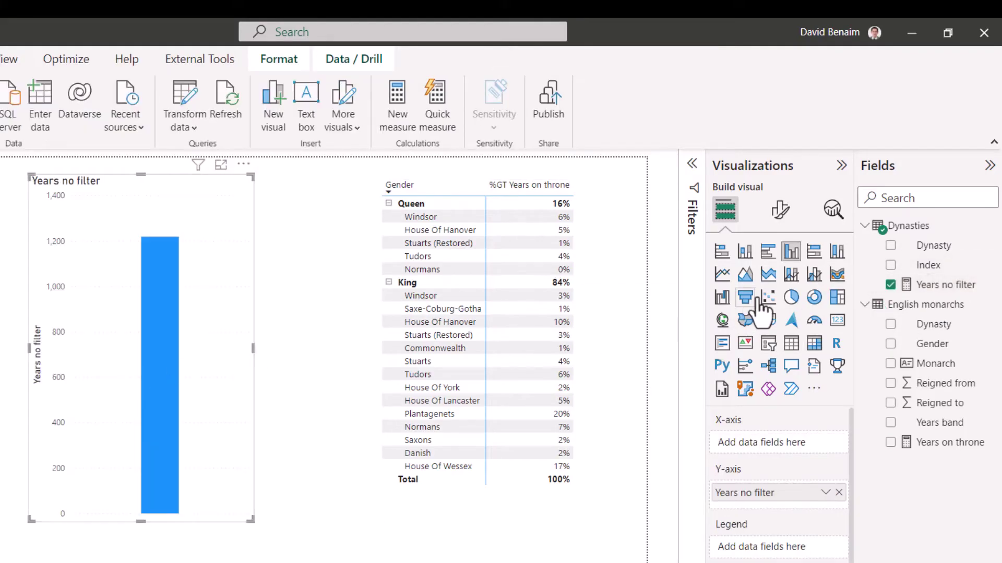
left_click(790, 344)
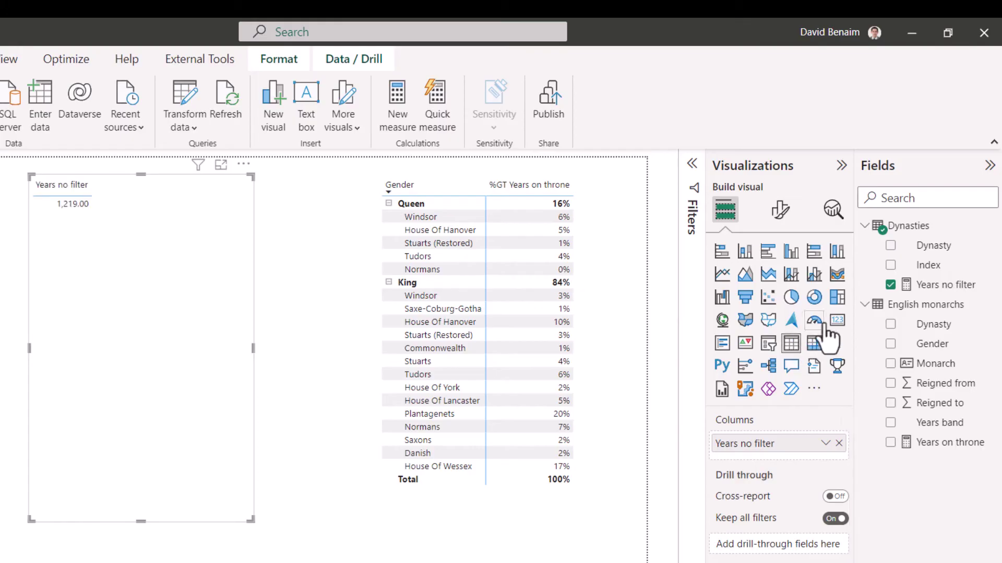
left_click(891, 443)
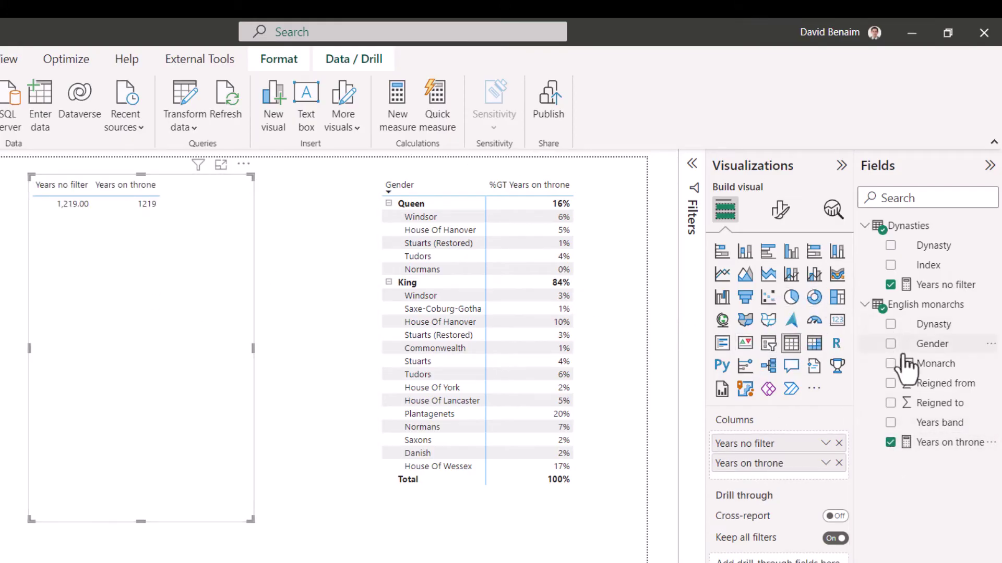
left_click(890, 246)
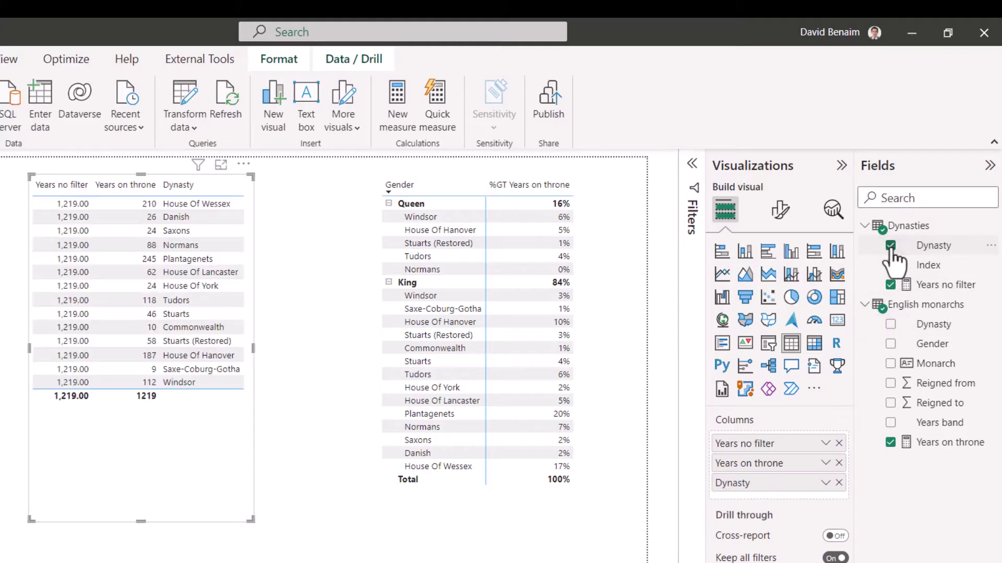
left_click_drag(250, 522, 306, 537)
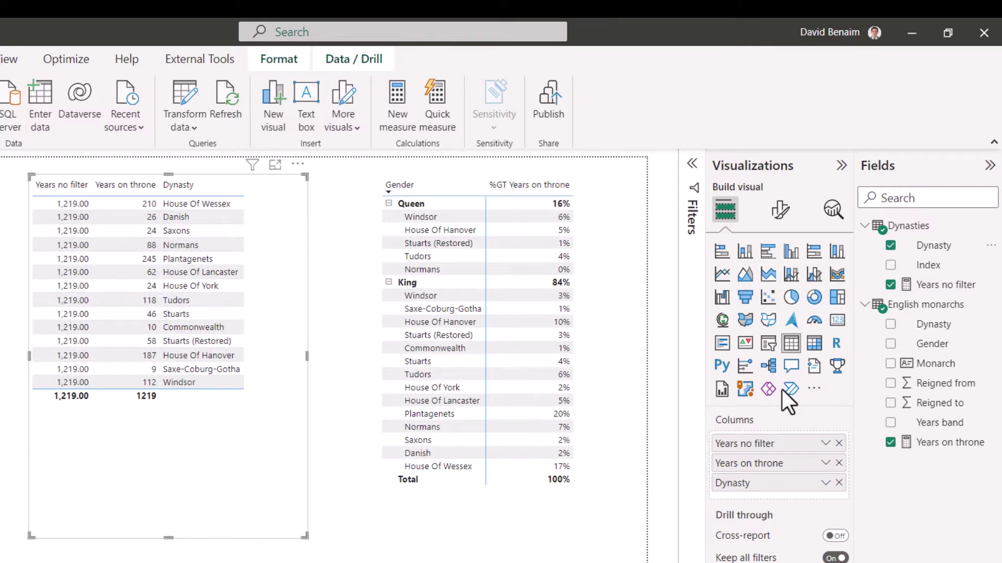
- Create measure '% total years' = DIVIDE([Years on throne], CALCULATE([Years on throne],ALL('English monarchs')))
left_click(925, 284)
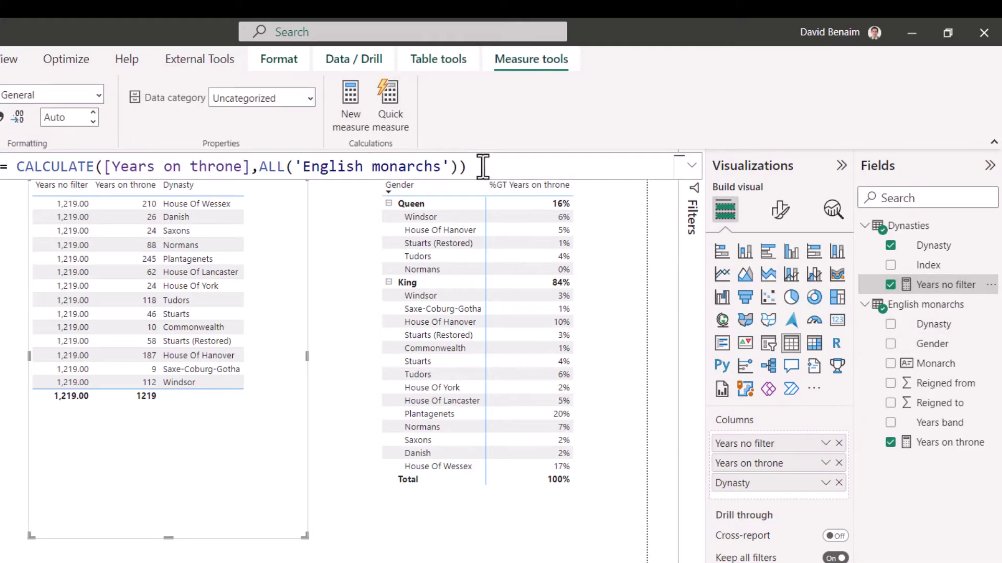
left_click_drag(481, 165, 26, 173)
key("ctrl+c")
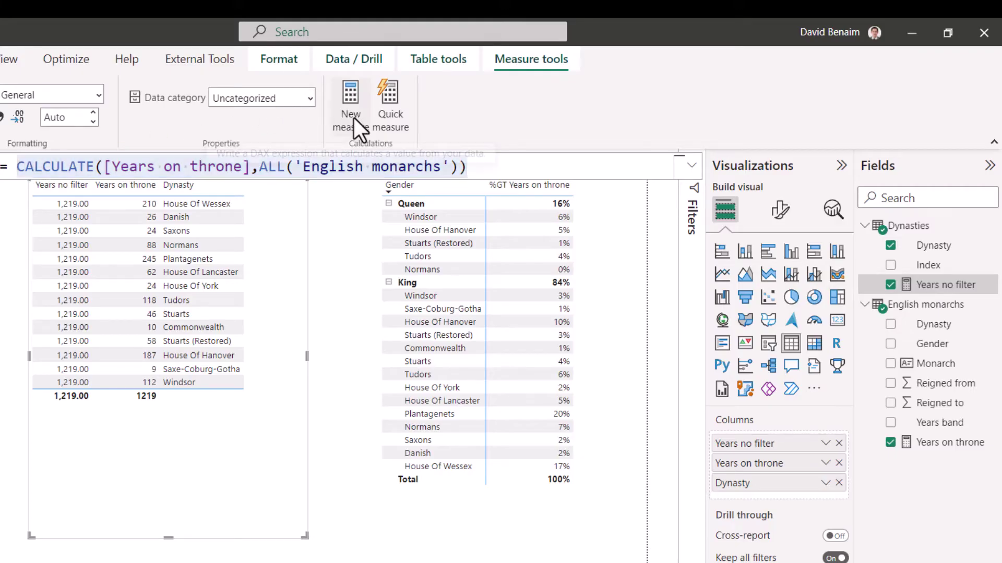
left_click(342, 125)
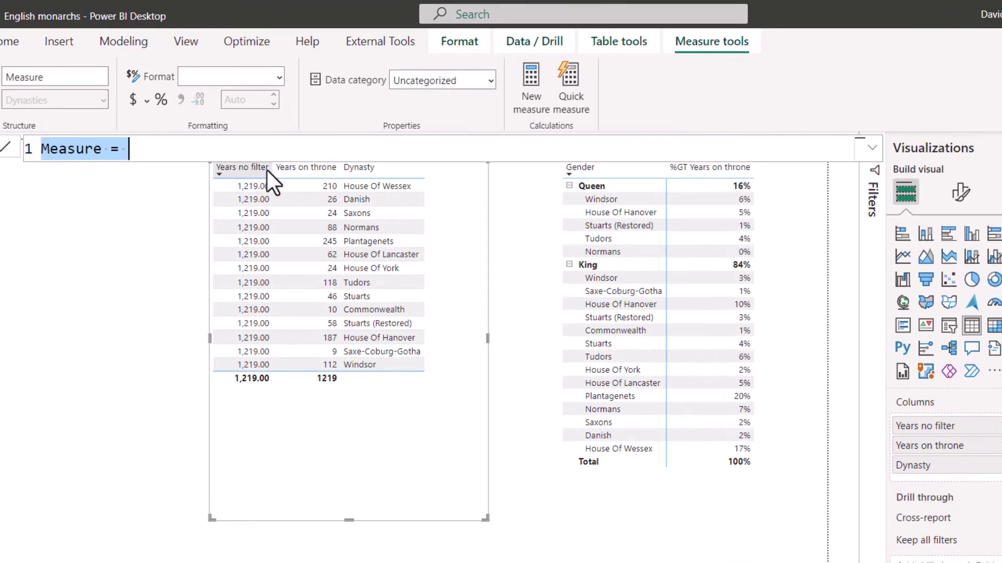
type("% total years=")
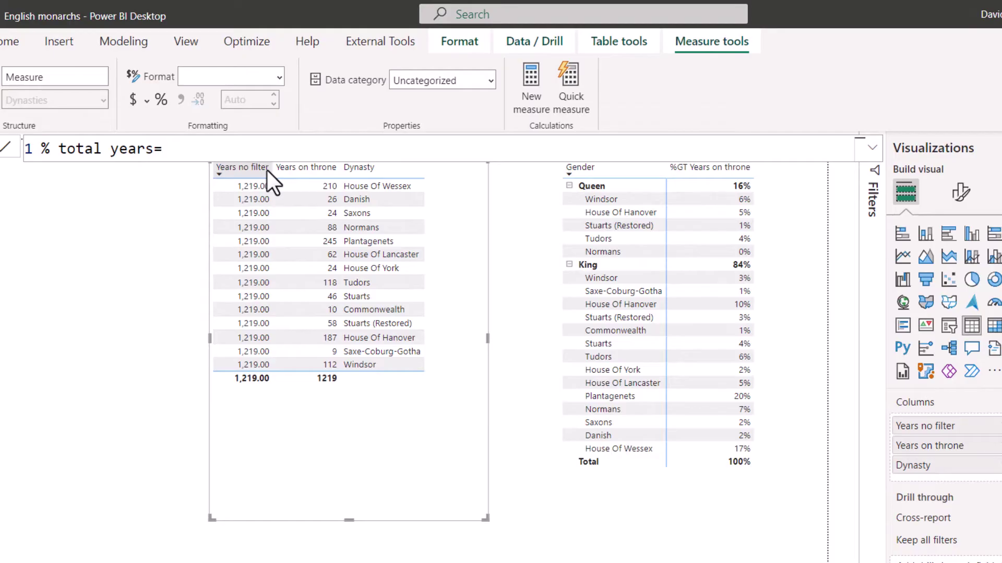
type("divide(")
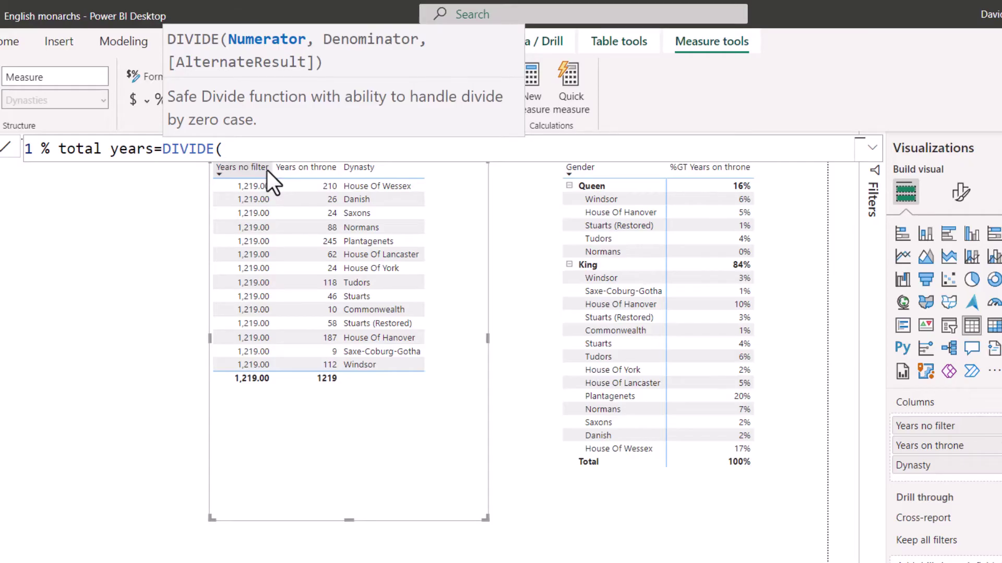
type("years")
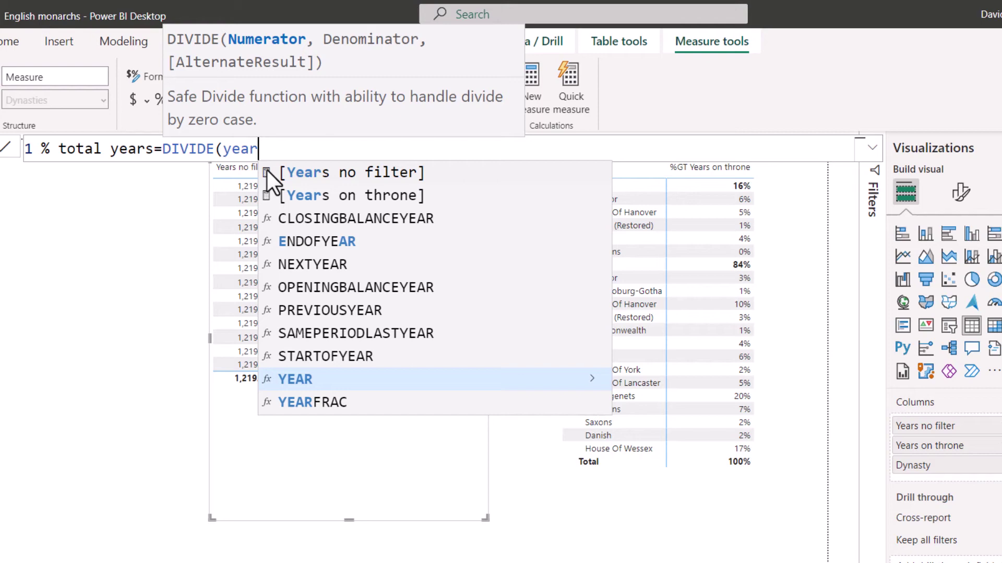
key("Down")
key("Tab")
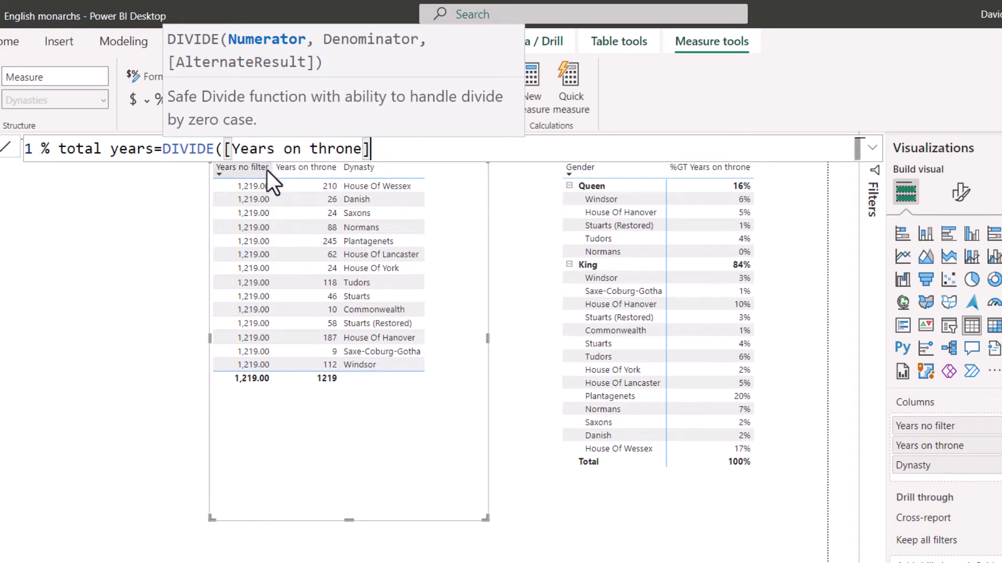
type(",")
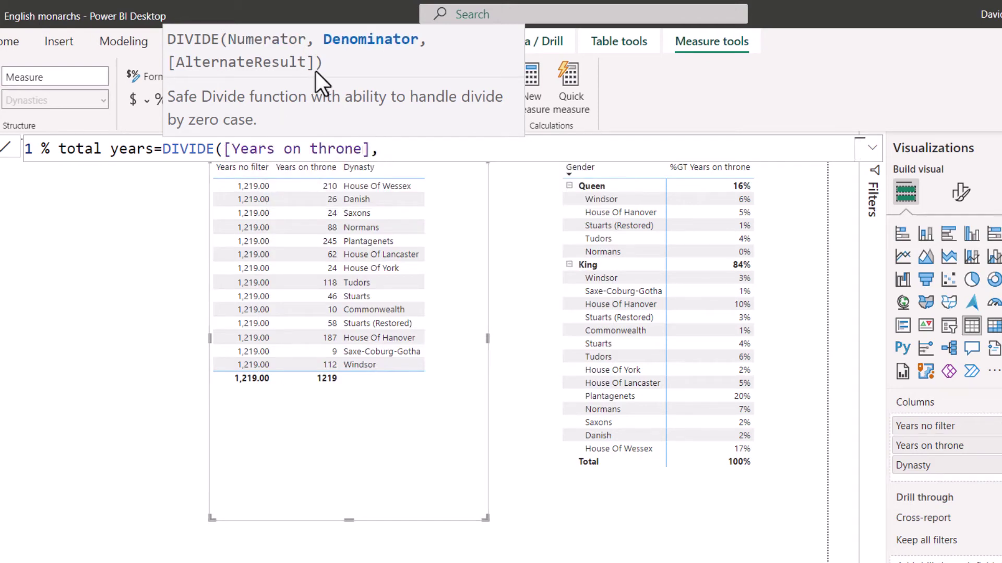
key("ctrl+v")
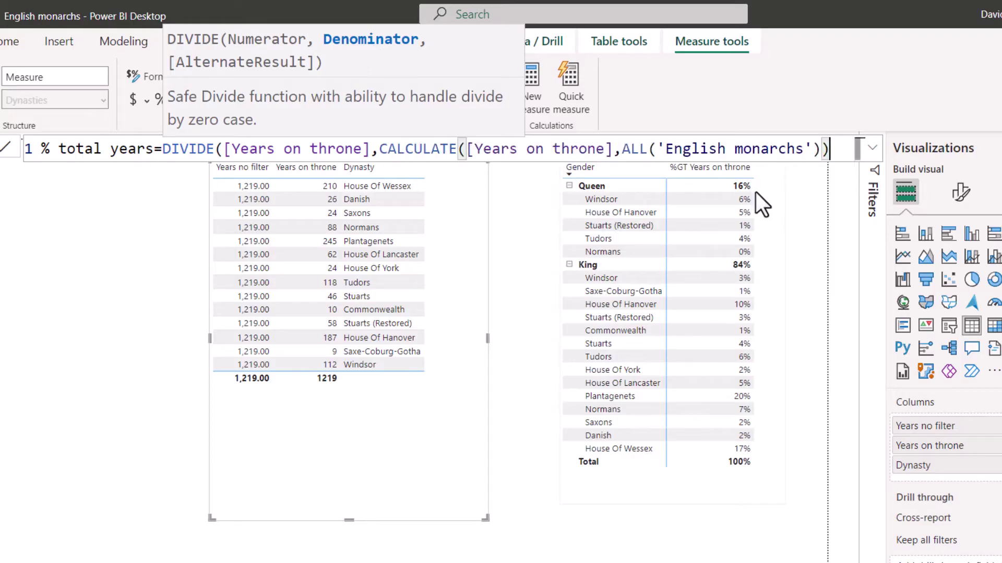
type(")")
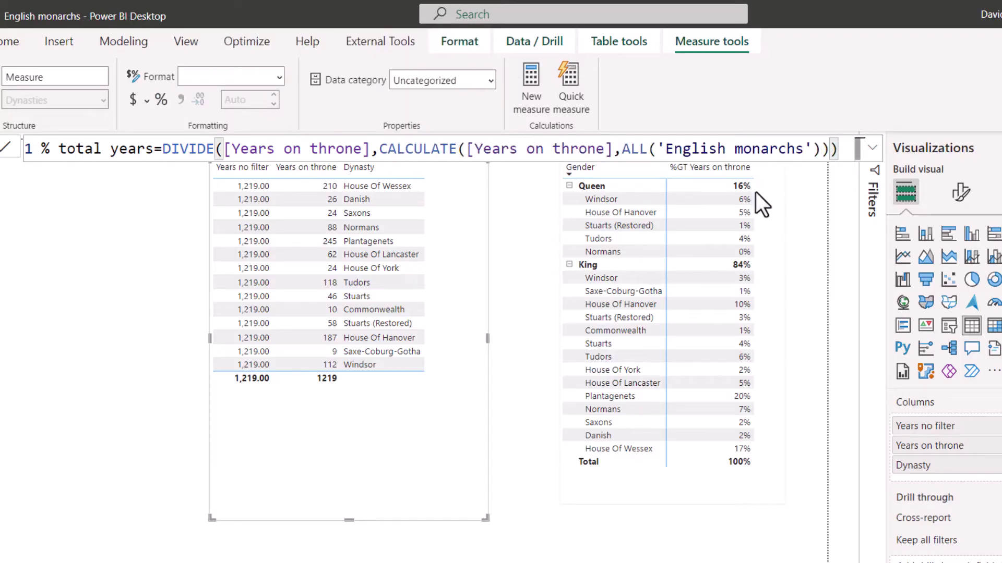
key("Return")
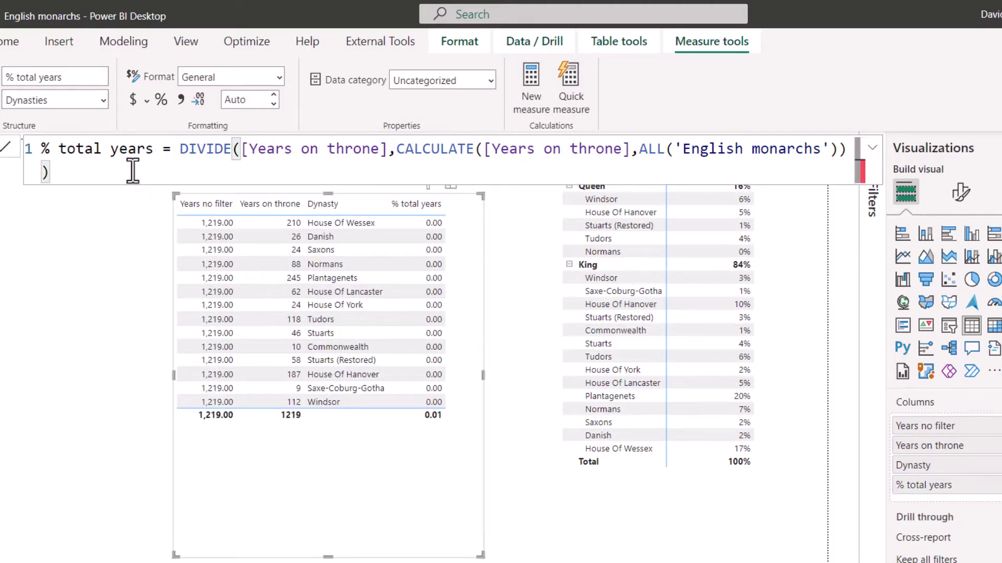
- Multiply % total years by 100, set 0 decimal places, and move and shorten the table at the page's left
type("100")
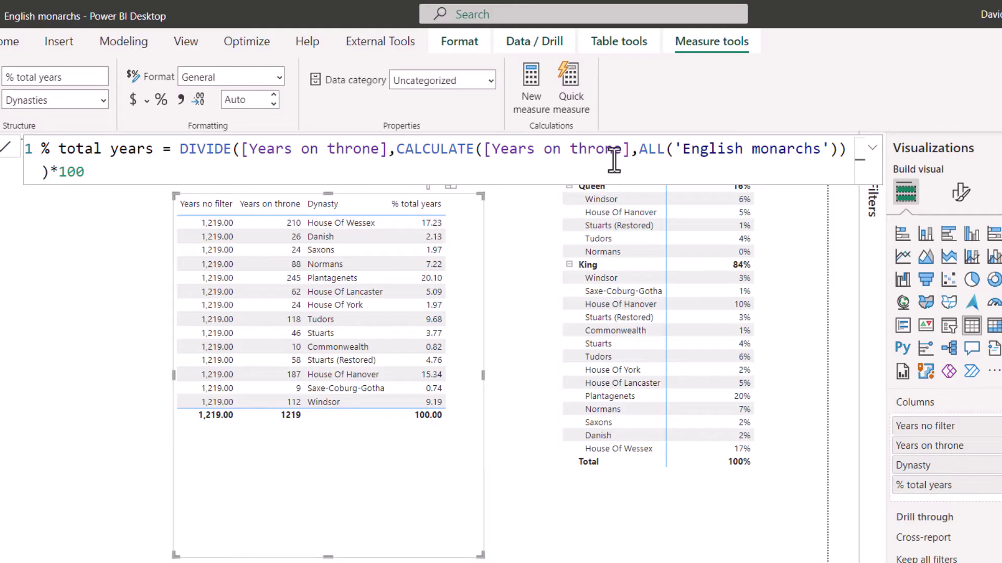
left_click(245, 101)
type("0")
key("Return")
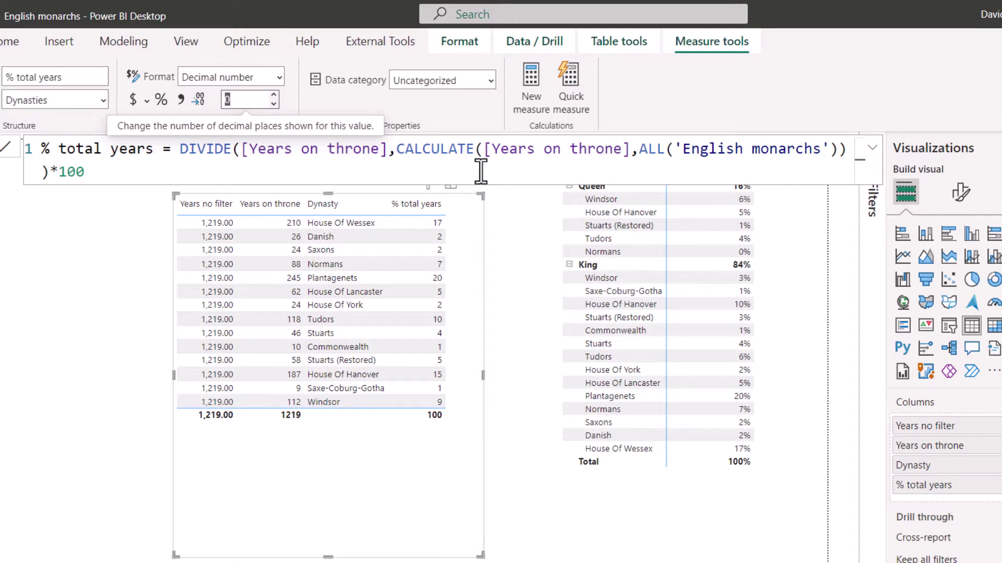
left_click_drag(477, 231, 316, 327)
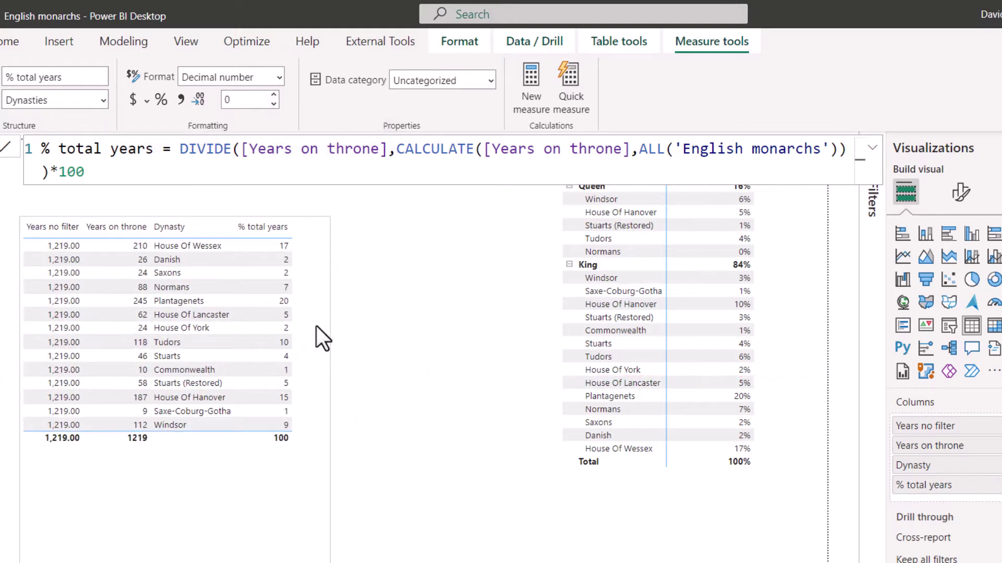
left_click_drag(330, 558, 328, 469)
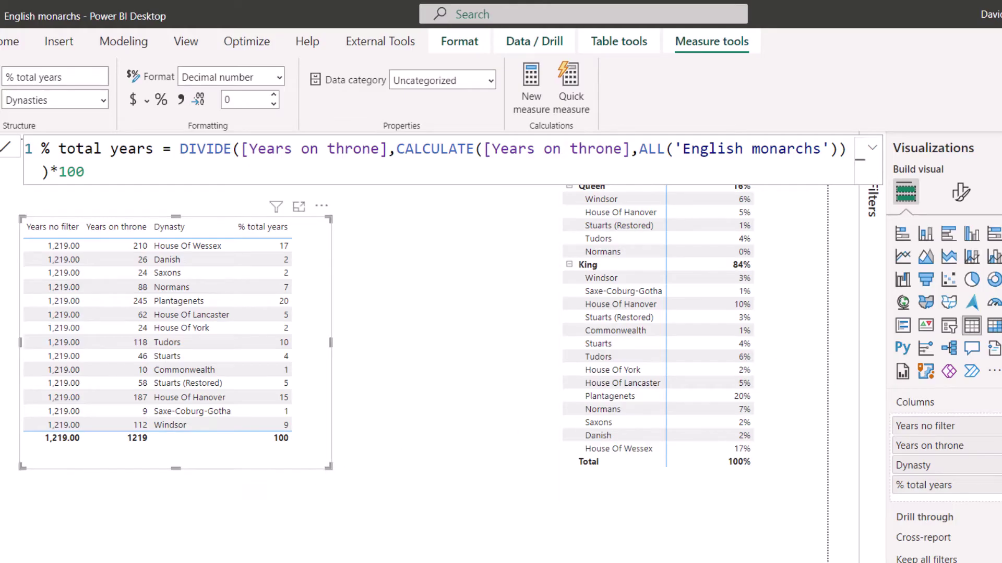
- Add a Gender slicer, test it by ticking then clearing Queen, and shrink it
left_click_drag(999, 352, 490, 328)
left_click(948, 326)
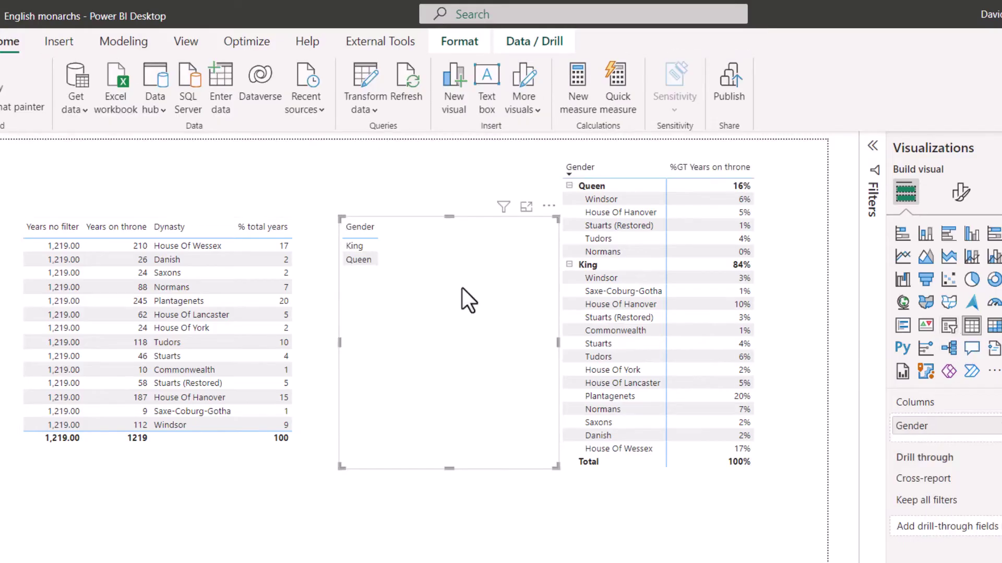
left_click(355, 261)
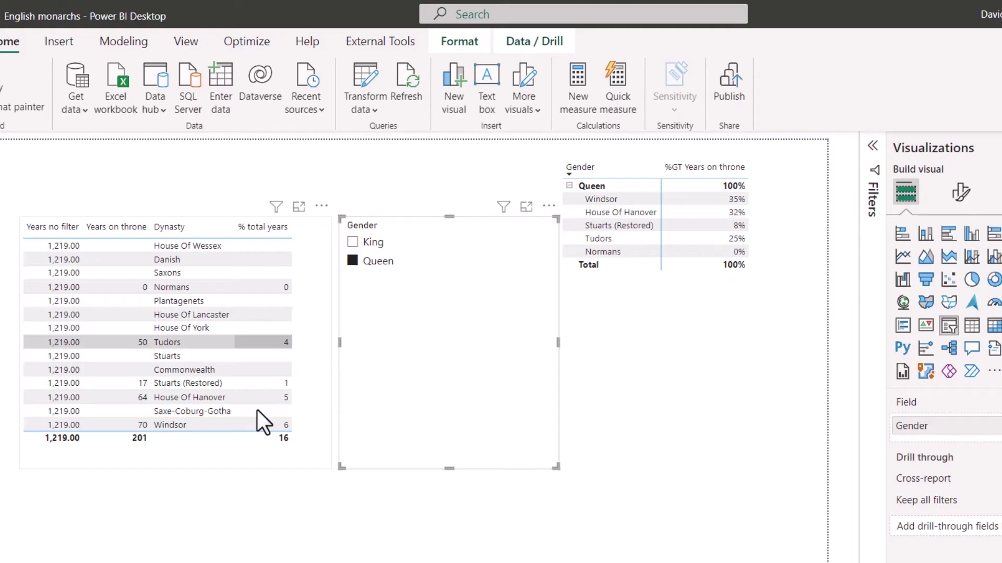
left_click(352, 261)
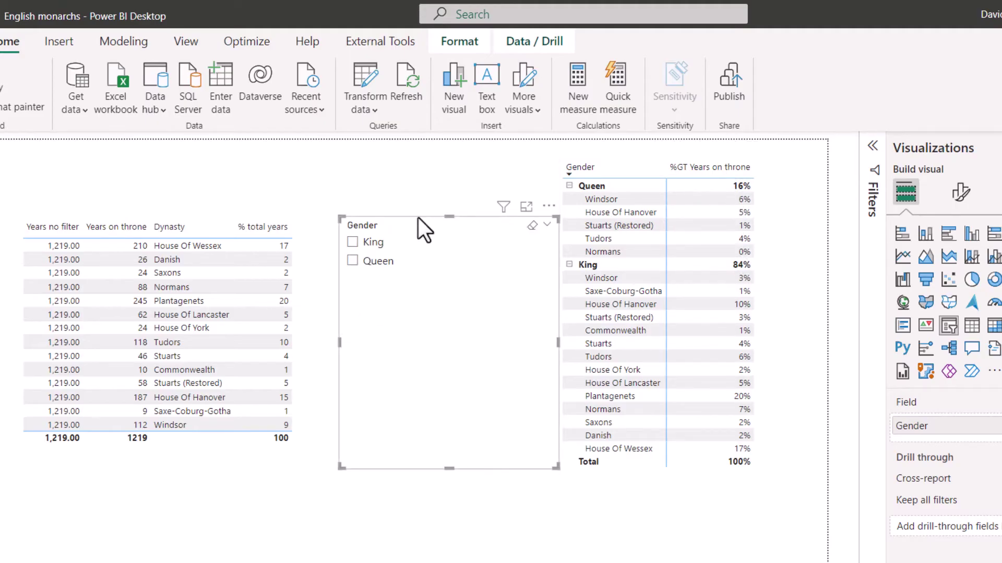
left_click_drag(339, 218, 433, 332)
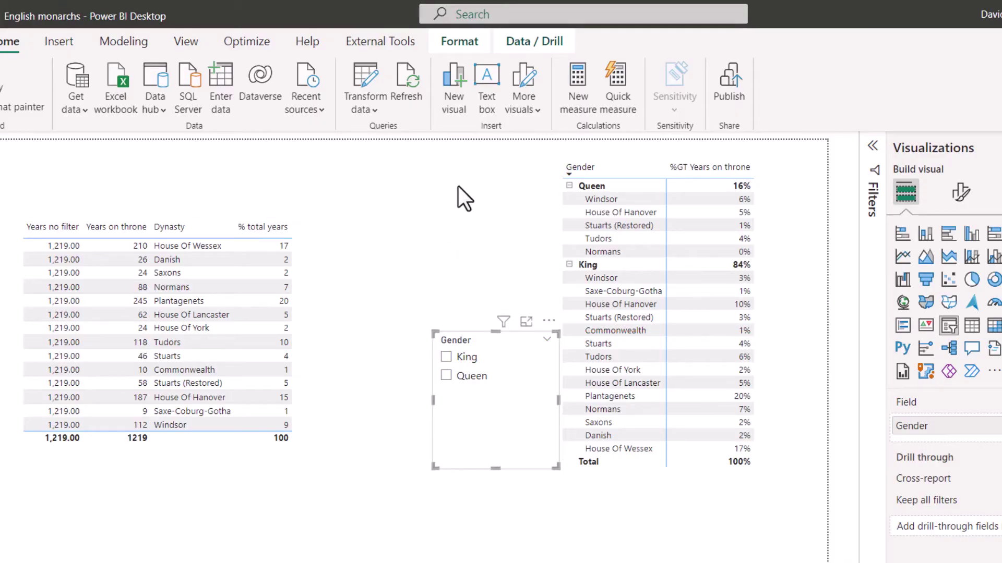
- Start measure '% years with filters' as DIVIDE([Years on throne], pasted CALCULATE total)
left_click(570, 90)
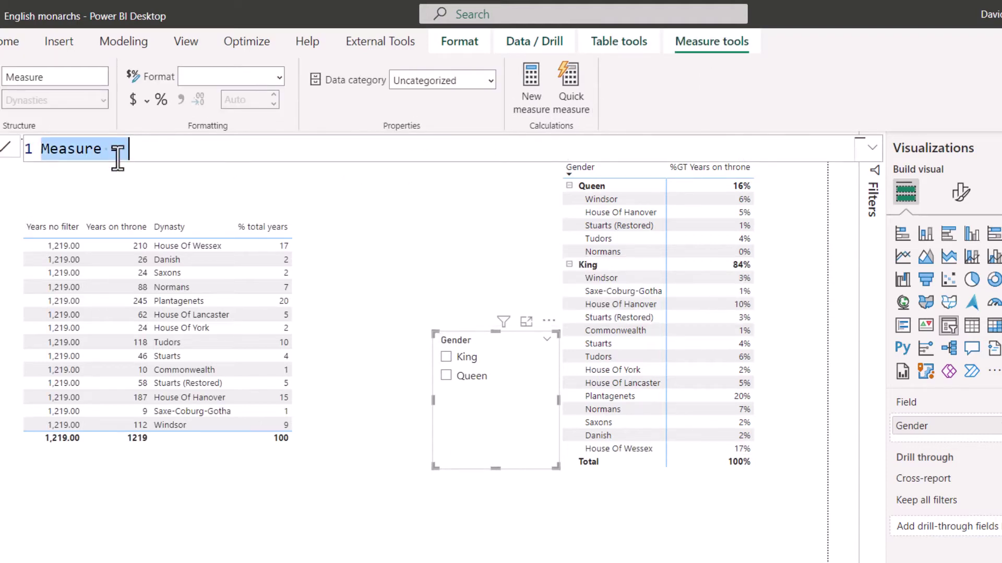
type("% years with filter")
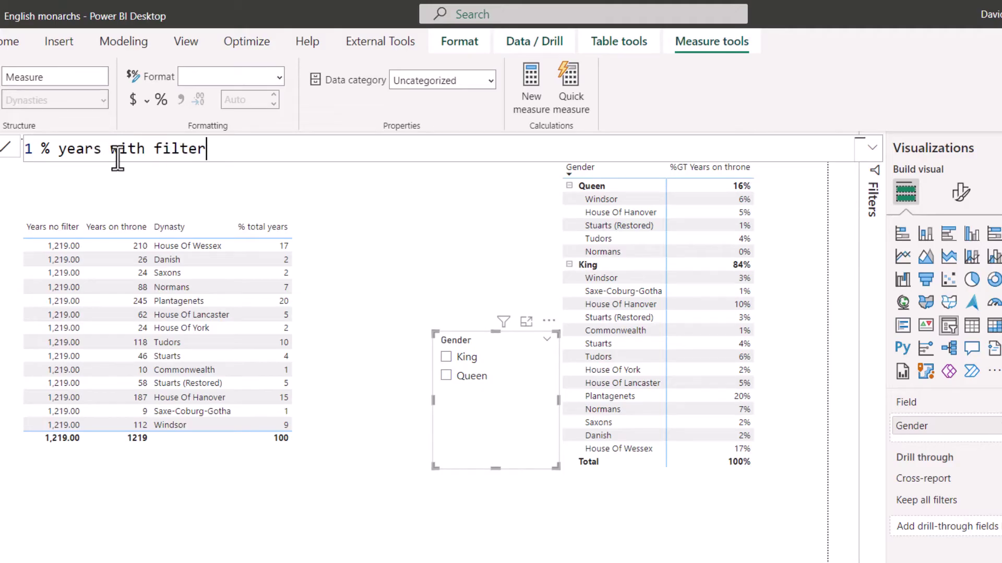
type("s=divi")
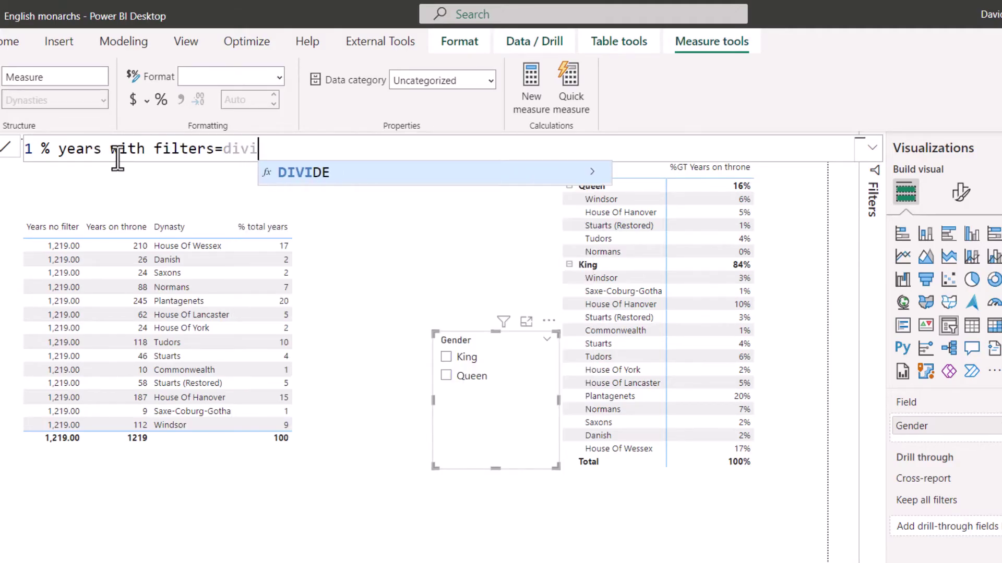
key("Tab")
type("yers")
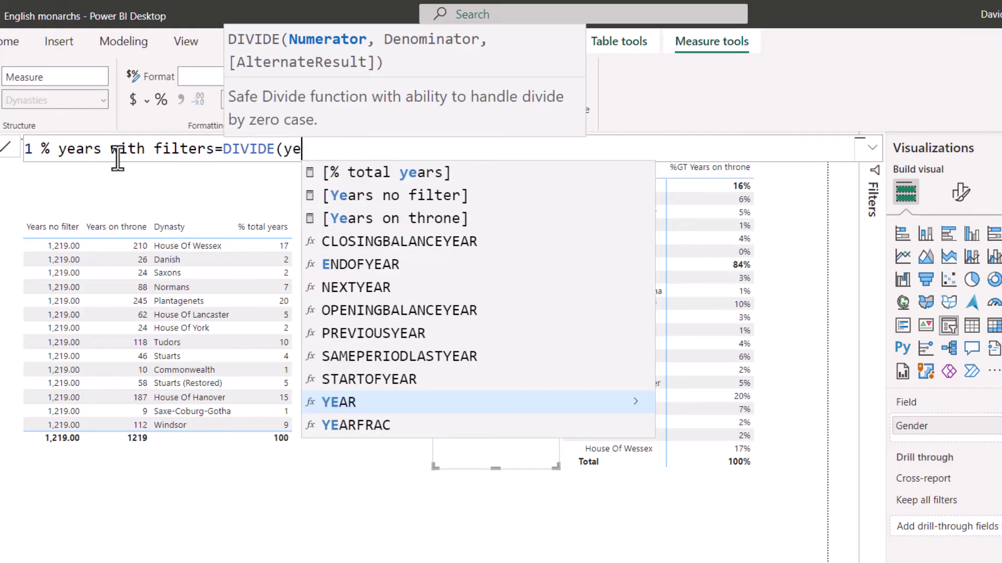
key("BackSpace")
type("a")
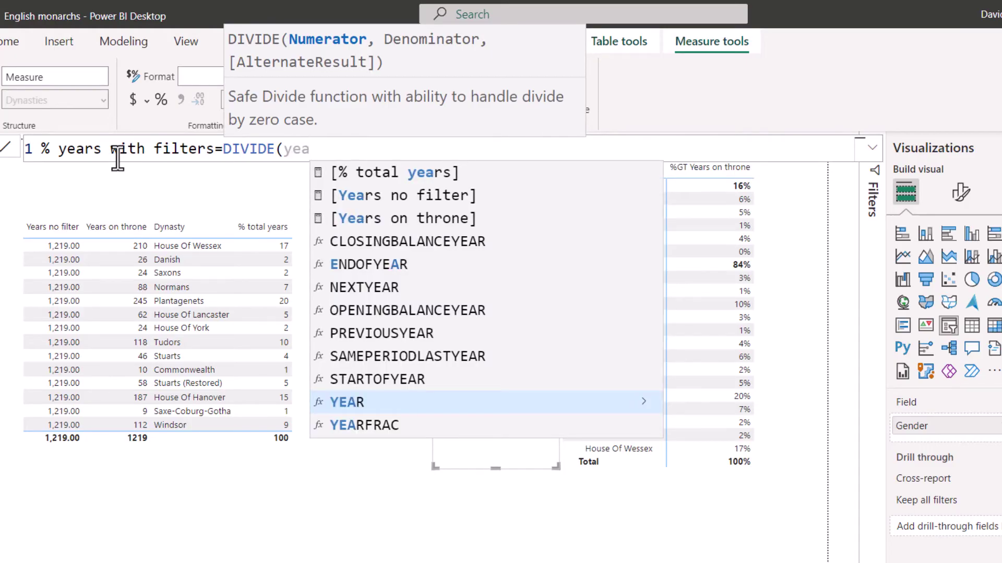
key("Up")
key("Up")
key("Up")
key("Up")
key("Up")
key("Up")
key("Up")
key("Up")
key("Tab")
type(",")
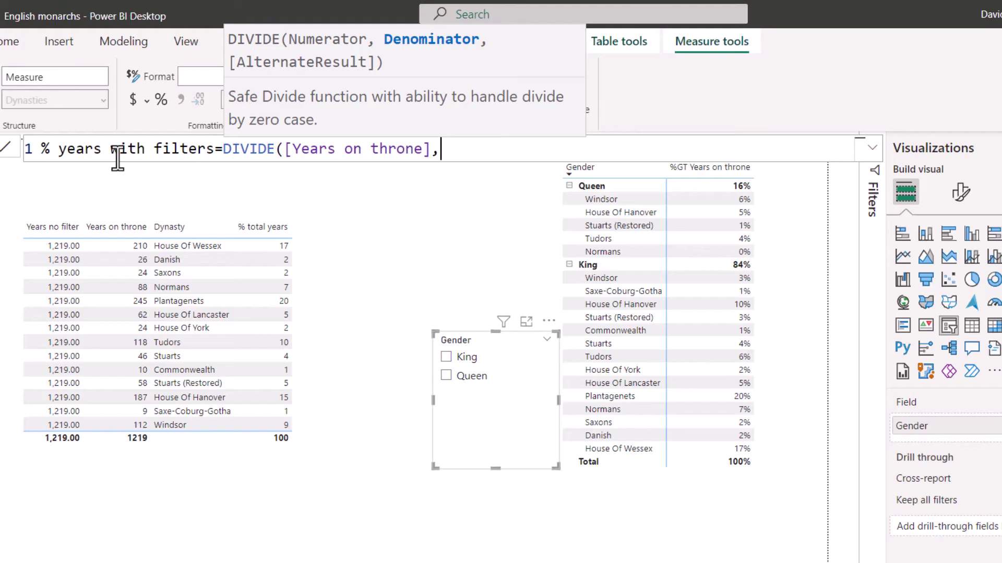
type("CALCULATE([Years on throne],ALL('English monarchs'))")
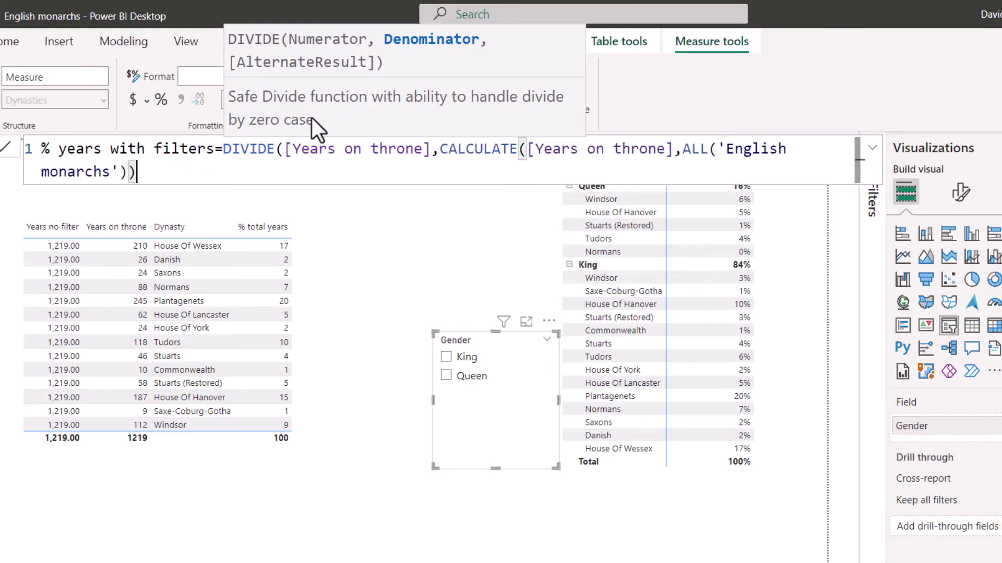
- Change ALL to ALLSELECTED, append *100, and commit the measure
left_click(709, 152)
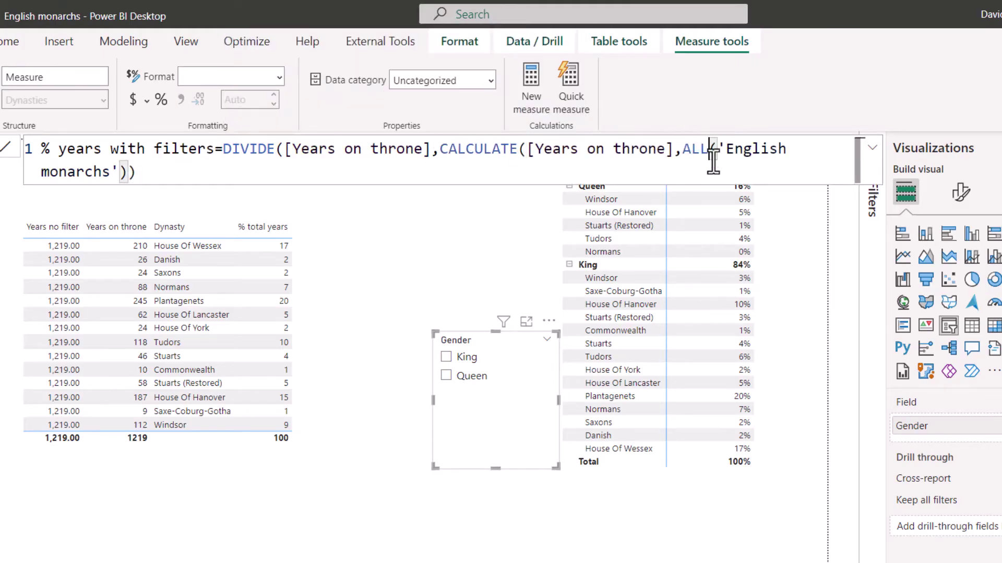
type("sel")
key("Tab")
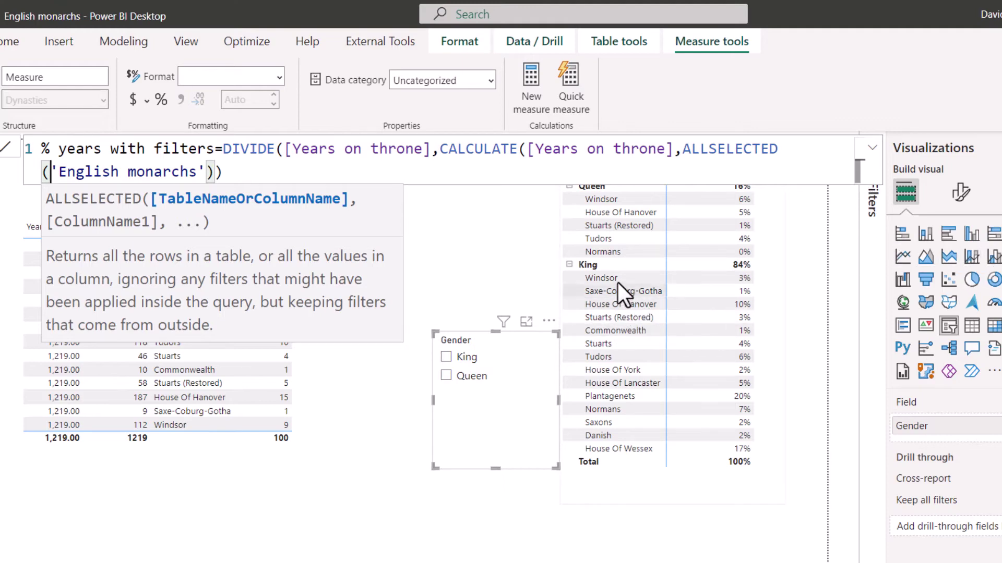
left_click(262, 174)
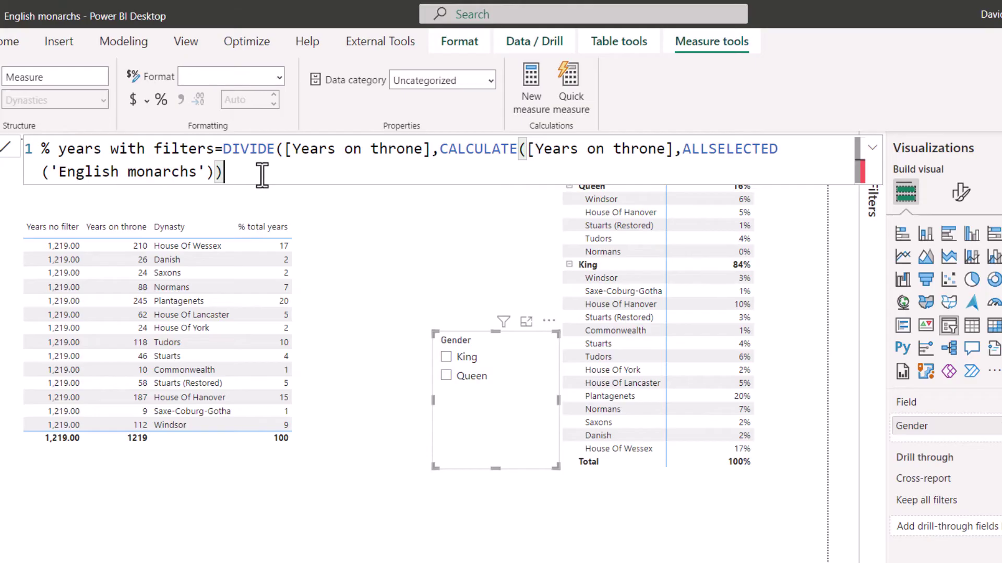
type(")")
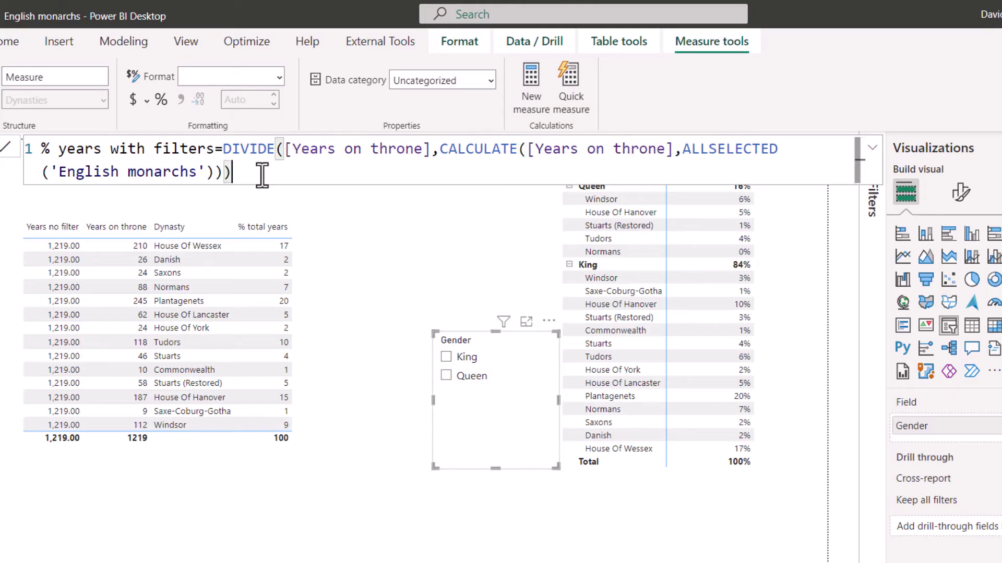
type("*")
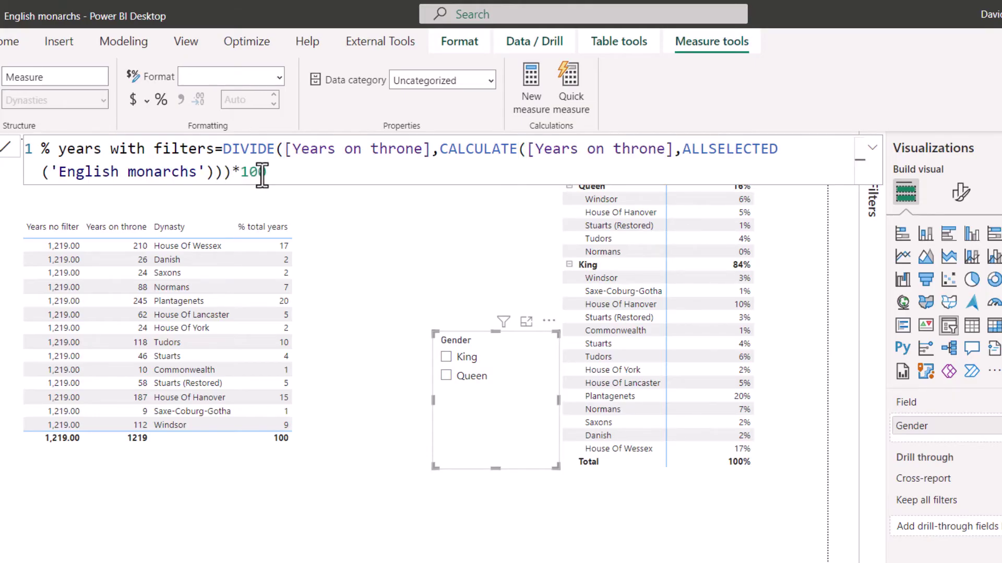
key("Return")
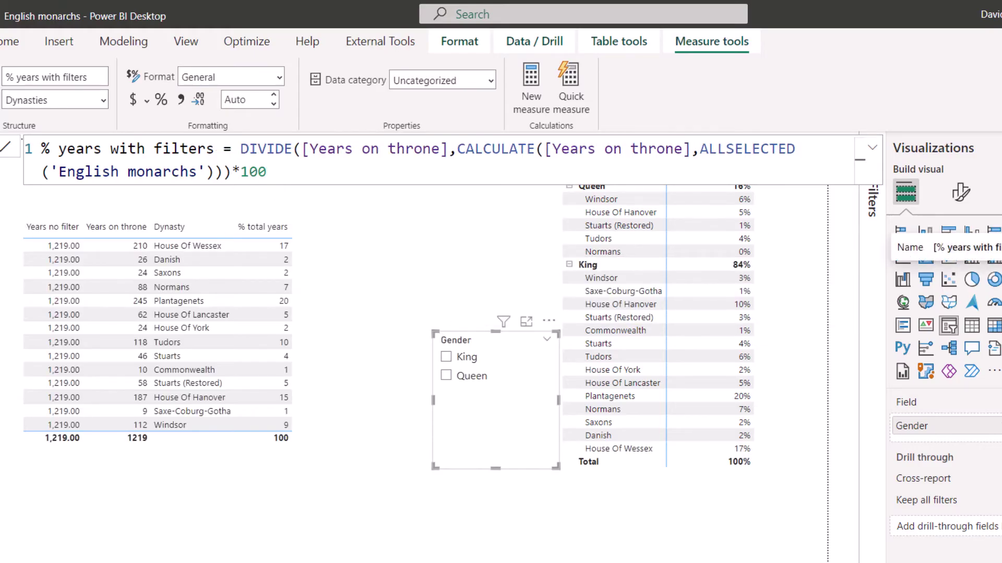
- Add % years with filters to the dynasty table, widen it, and check King then Queen filtering
left_click_drag(1000, 277, 312, 296)
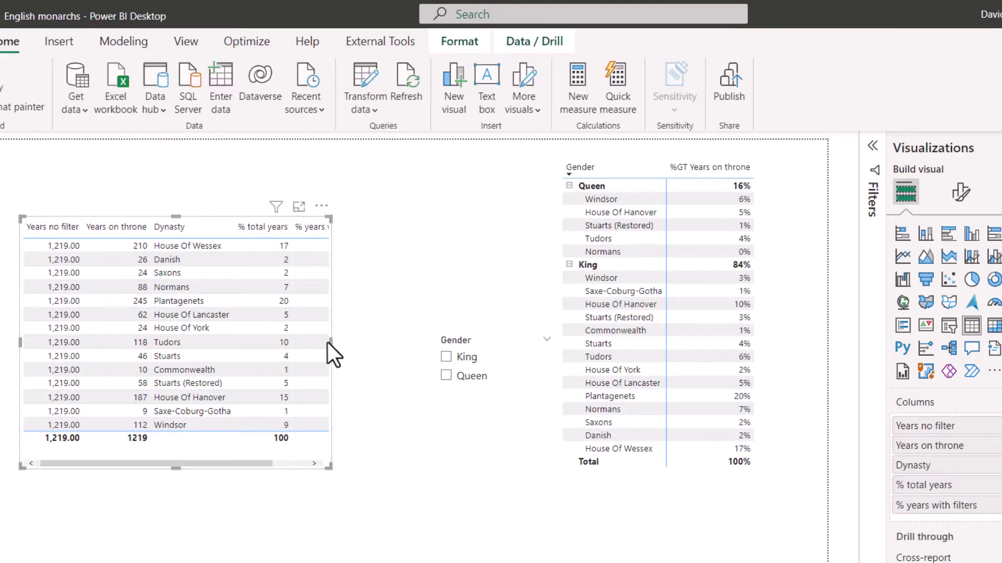
left_click_drag(333, 341, 396, 343)
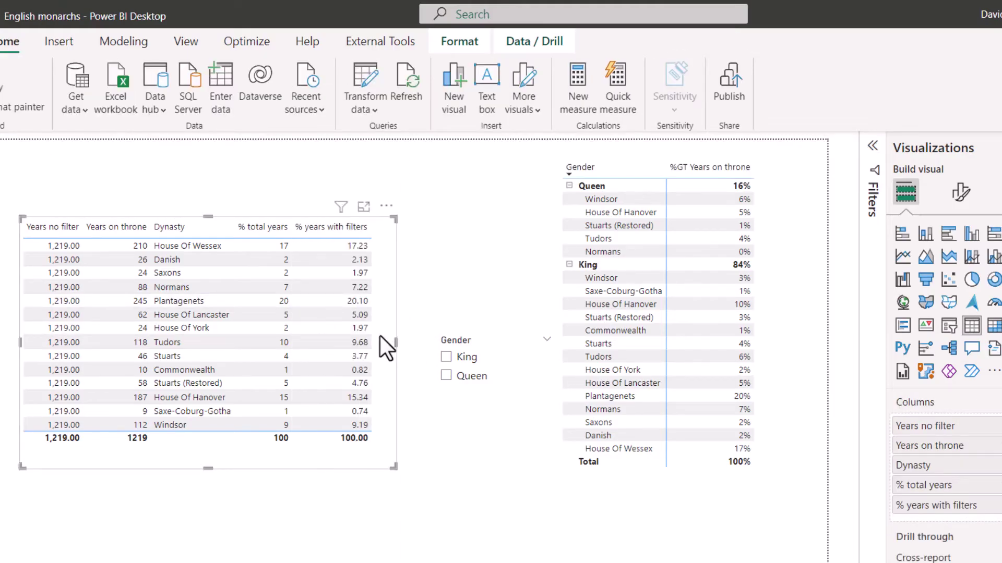
left_click(447, 356)
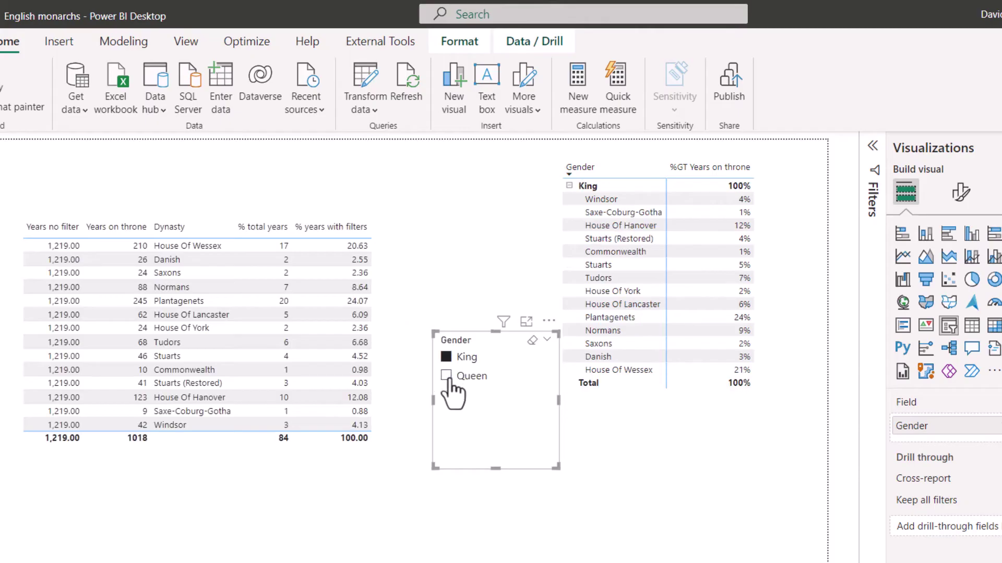
left_click(446, 376)
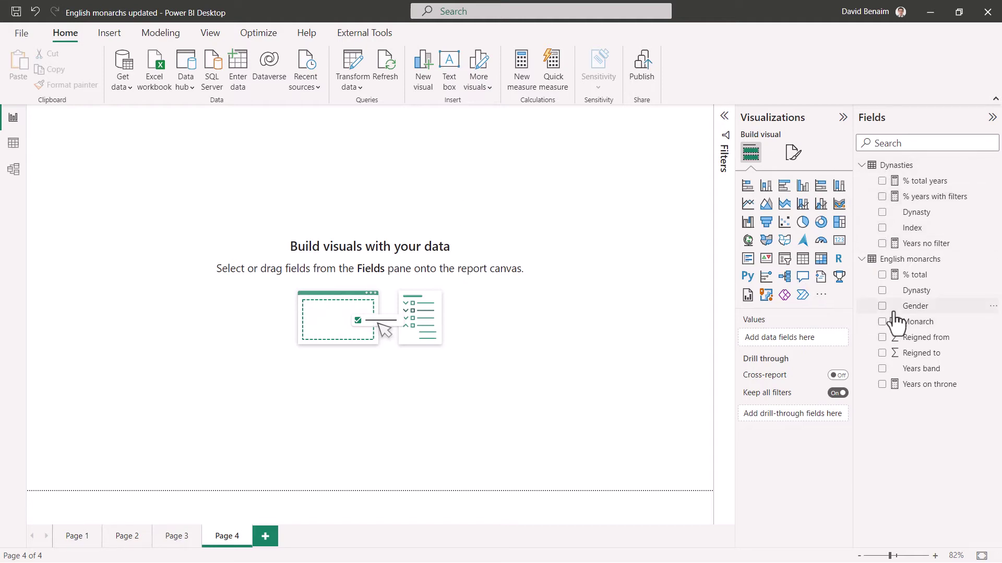
- Build a Dynasty/Monarch matrix with Years on throne, % total years and % years with filters
left_click(881, 291)
left_click(882, 321)
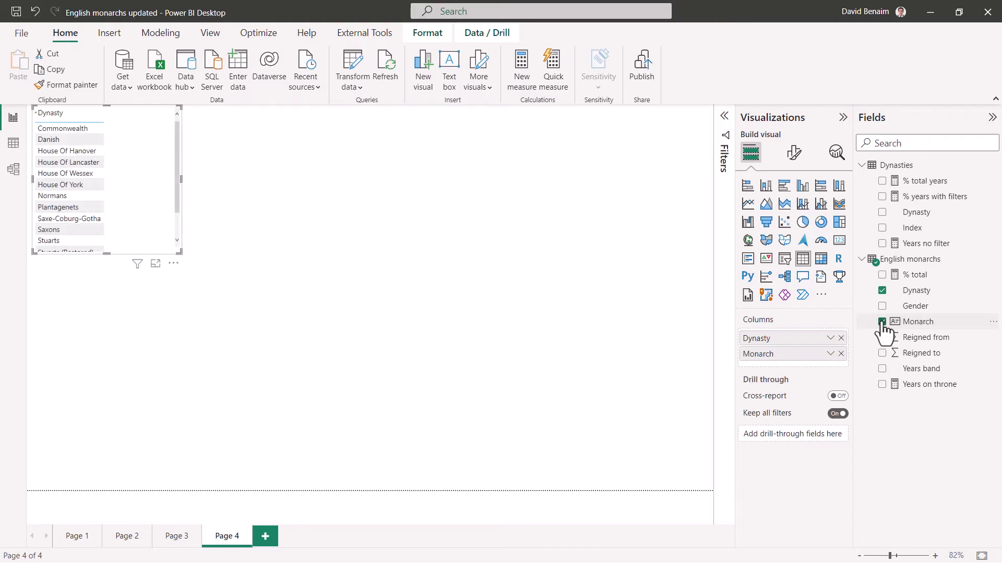
left_click(822, 260)
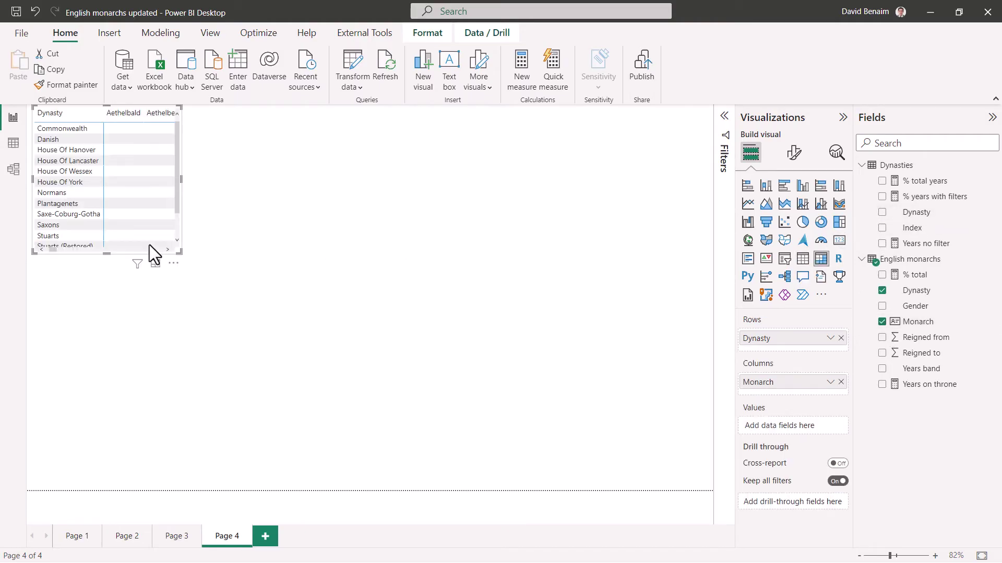
left_click(881, 385)
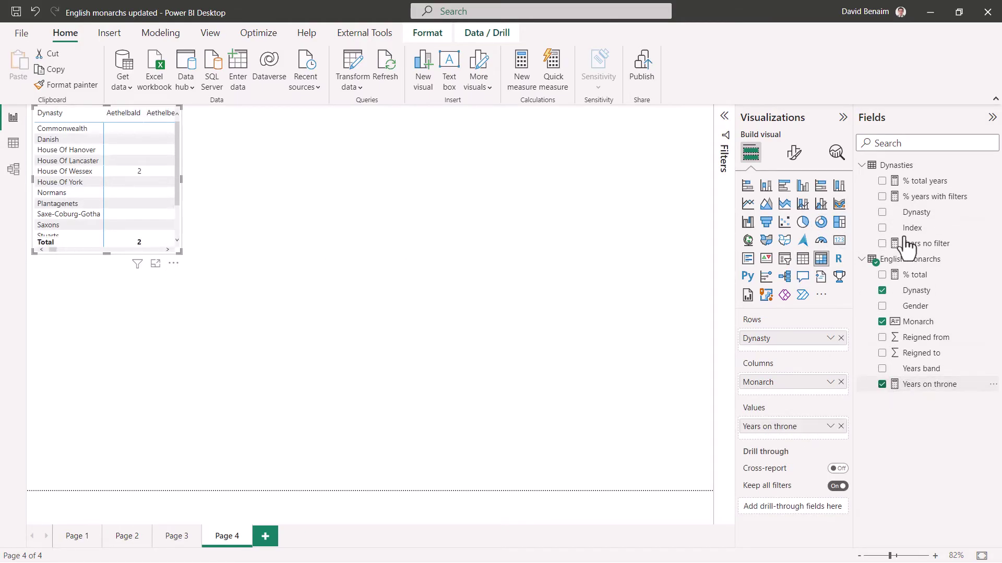
left_click(882, 181)
left_click(882, 197)
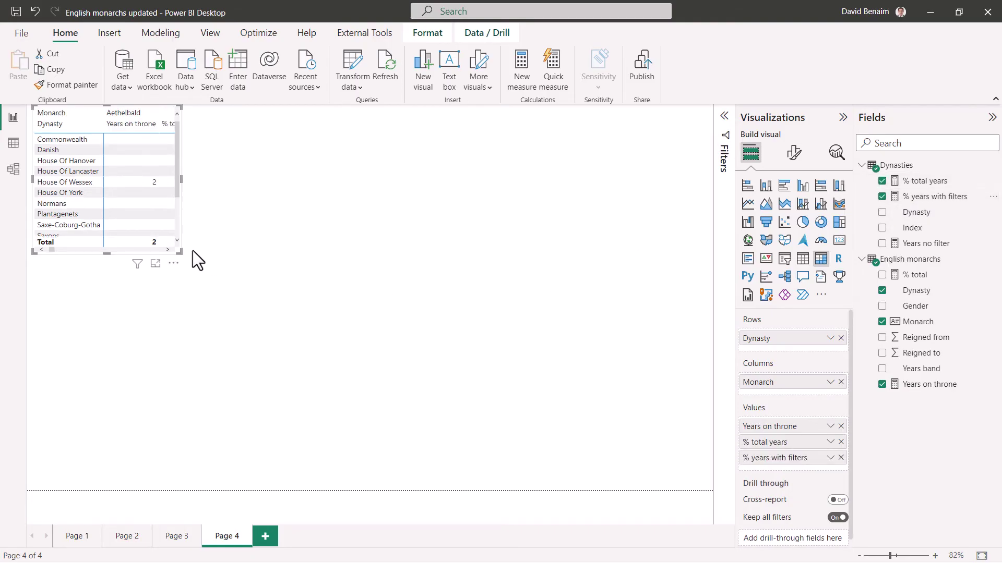
- Nest Monarch under Dynasty in Rows, resize the matrix, and expand the Danish dynasty
left_click_drag(180, 252, 687, 330)
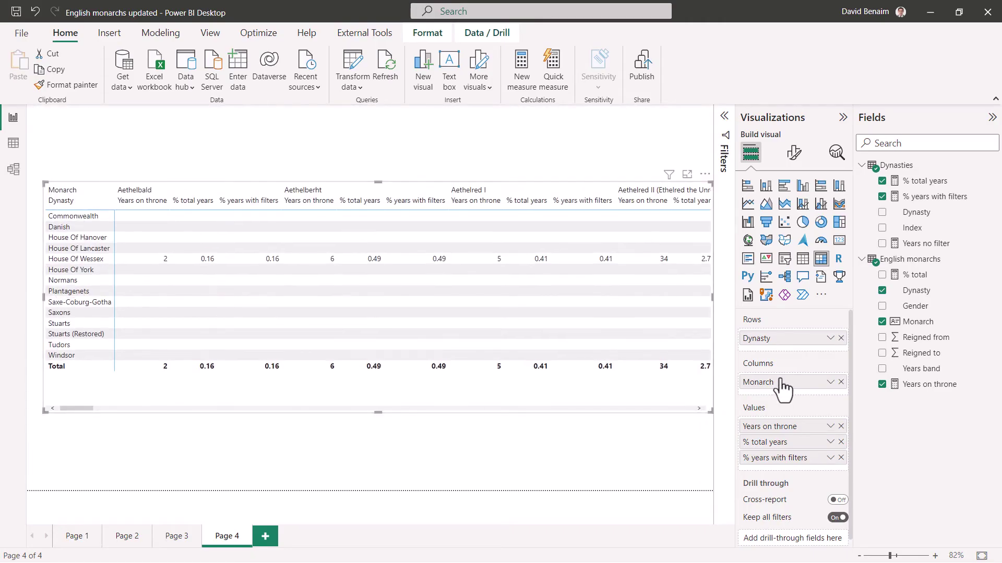
left_click_drag(780, 385, 783, 353)
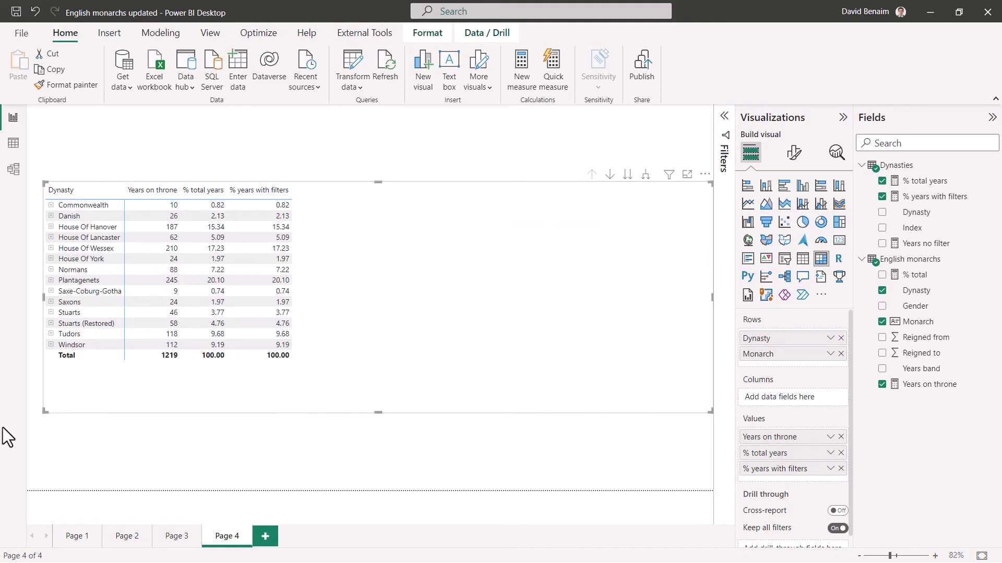
left_click_drag(44, 413, 364, 454)
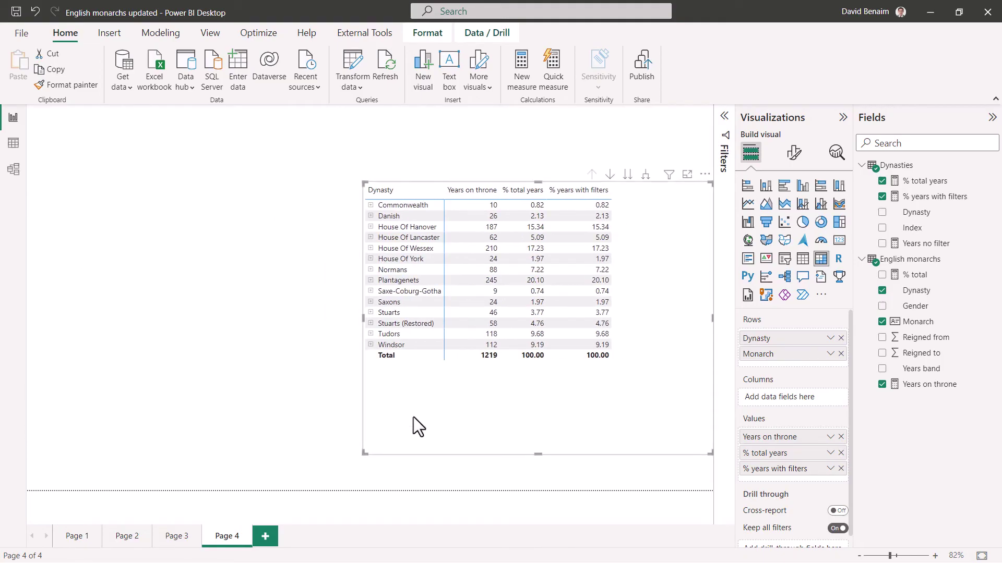
left_click(371, 216)
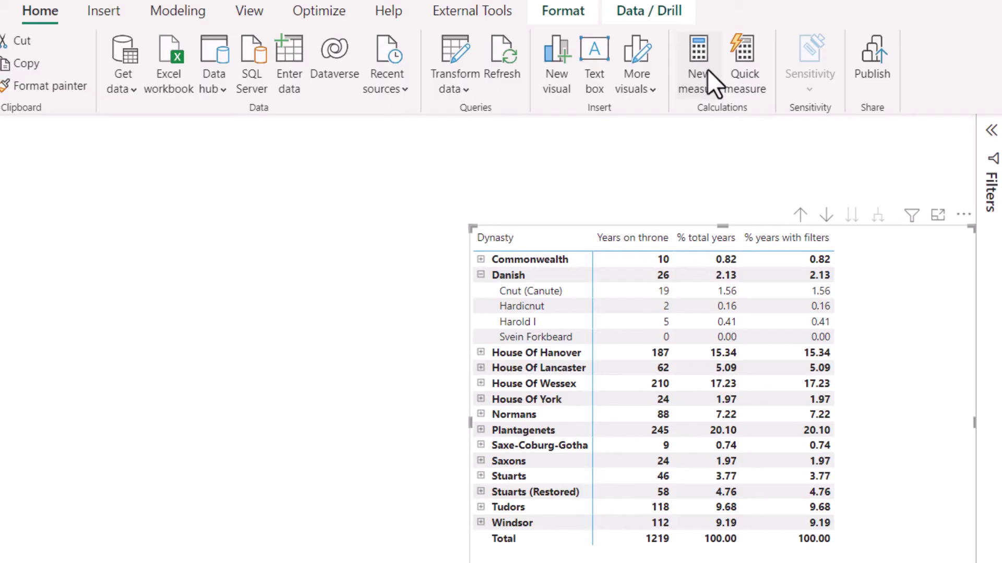
- Start a '% of total subcategory' measure: DIVIDE Years on throne by CALCULATE(Years on throne,
left_click(707, 70)
type("% of ")
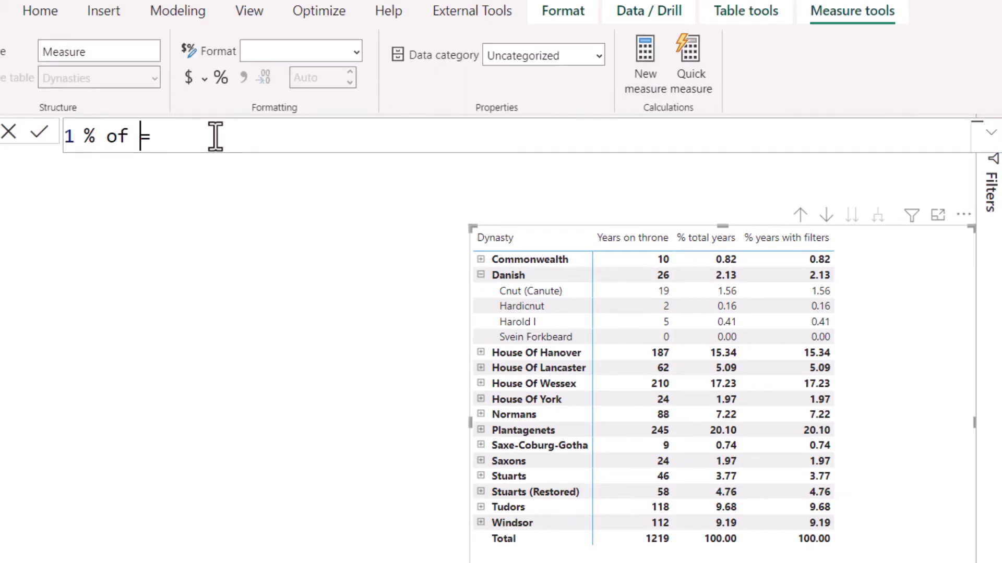
type("total subcategory")
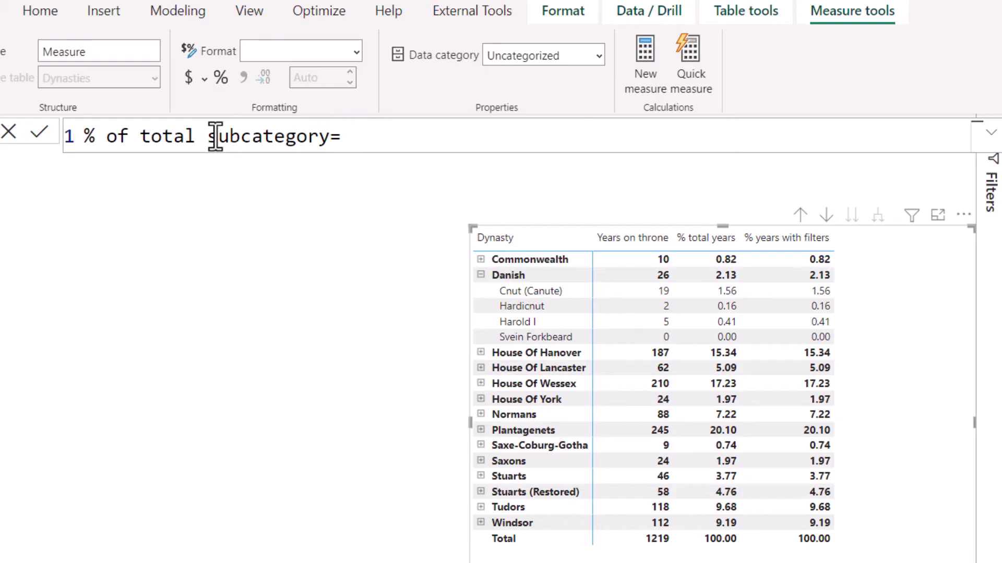
type("= divi")
key("Tab")
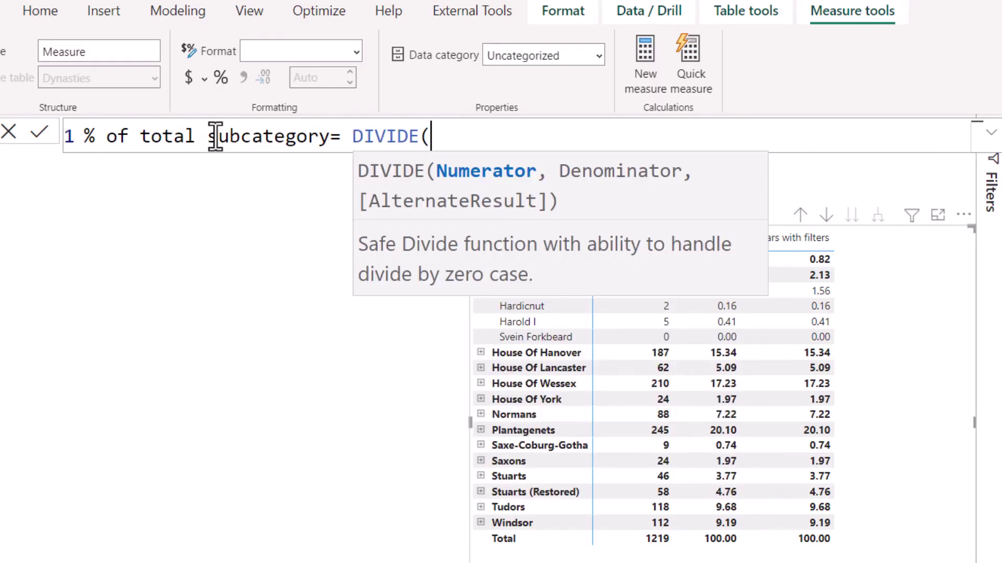
type("thro")
key("Tab")
type(",")
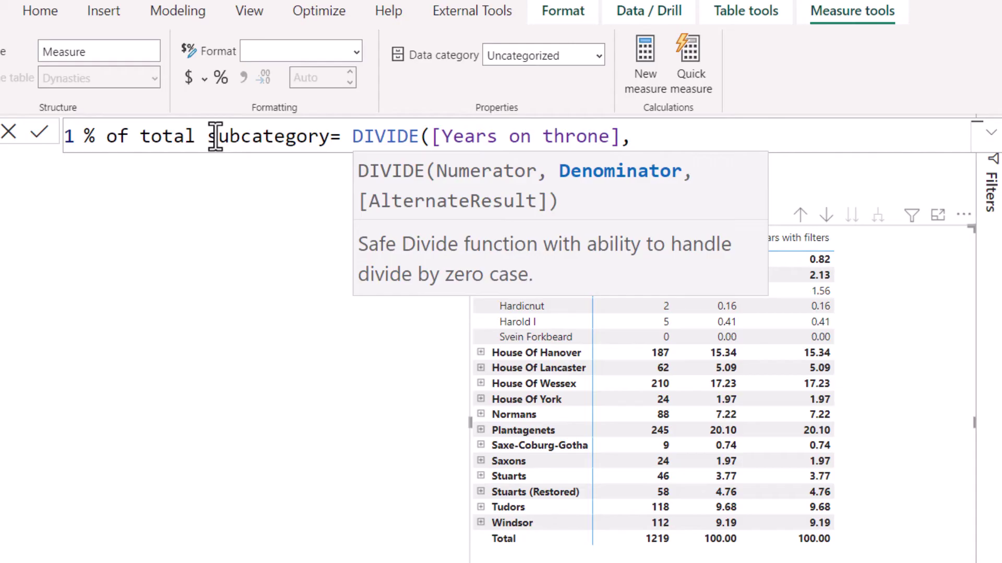
type("cal")
key("Tab")
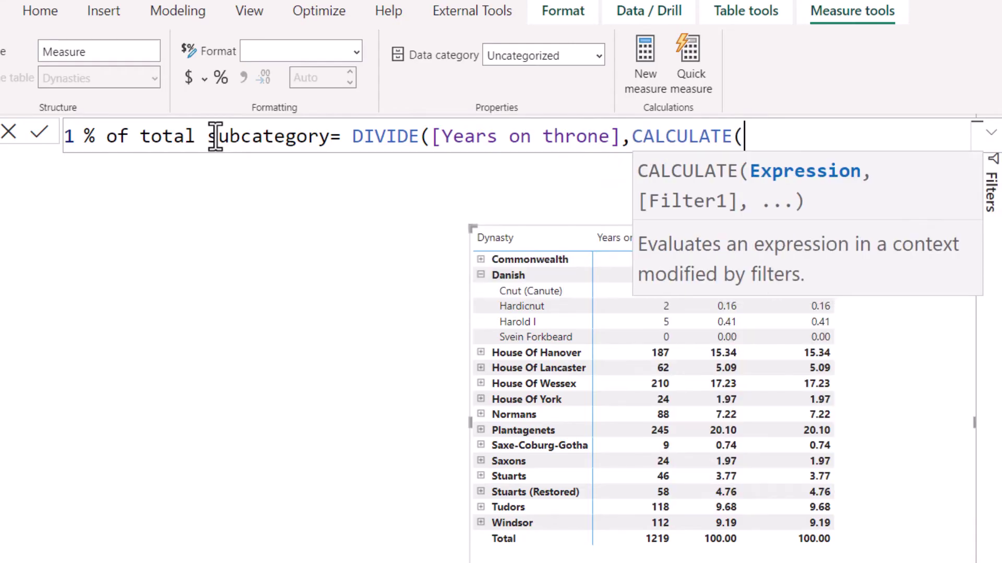
type("thr")
key("Tab")
type(",")
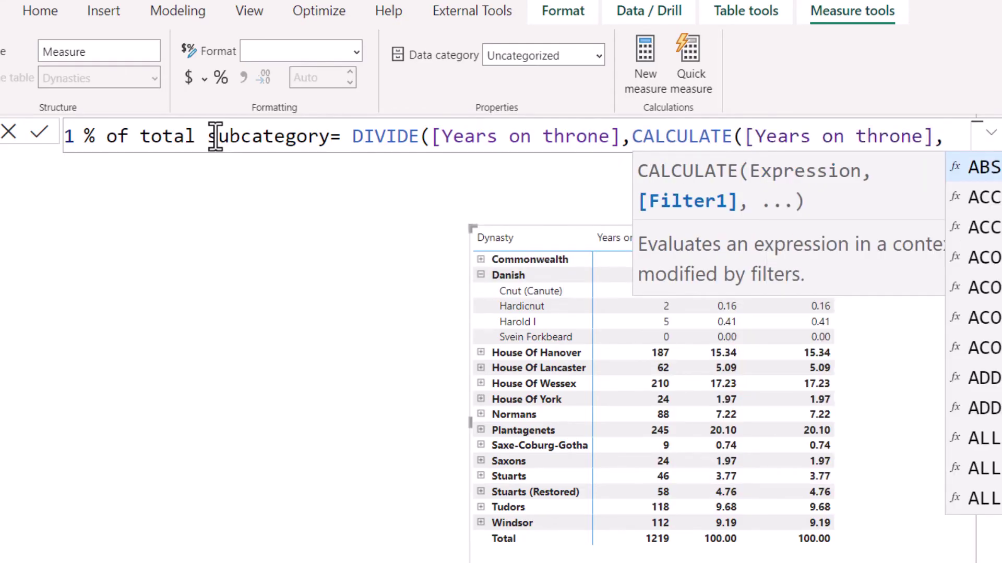
key("shift+Return")
- Finish the denominator with ALL('English monarchs'[Monarch]), close brackets, and multiply the result by 100
type("all")
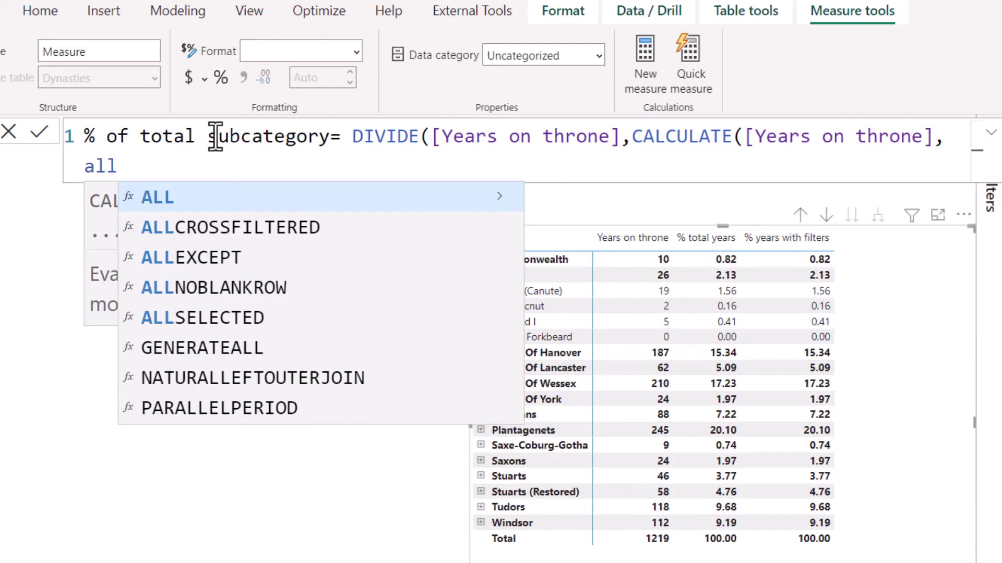
key("Tab")
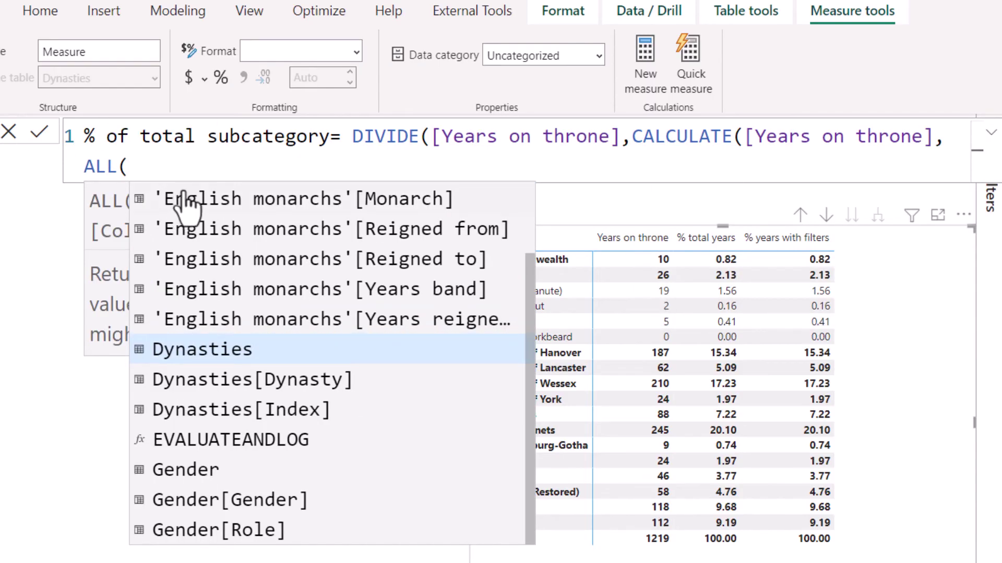
left_click(227, 200)
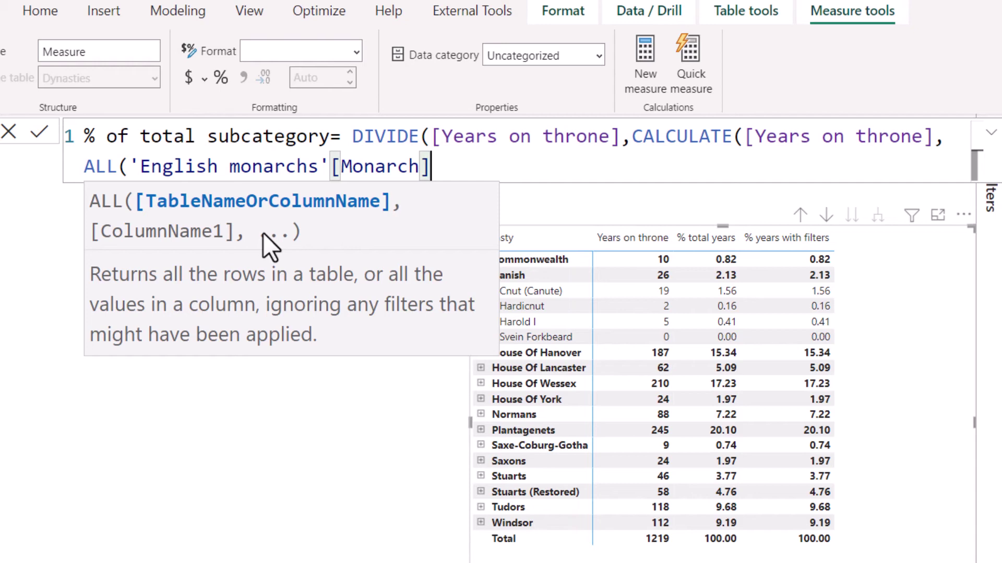
type(",,")
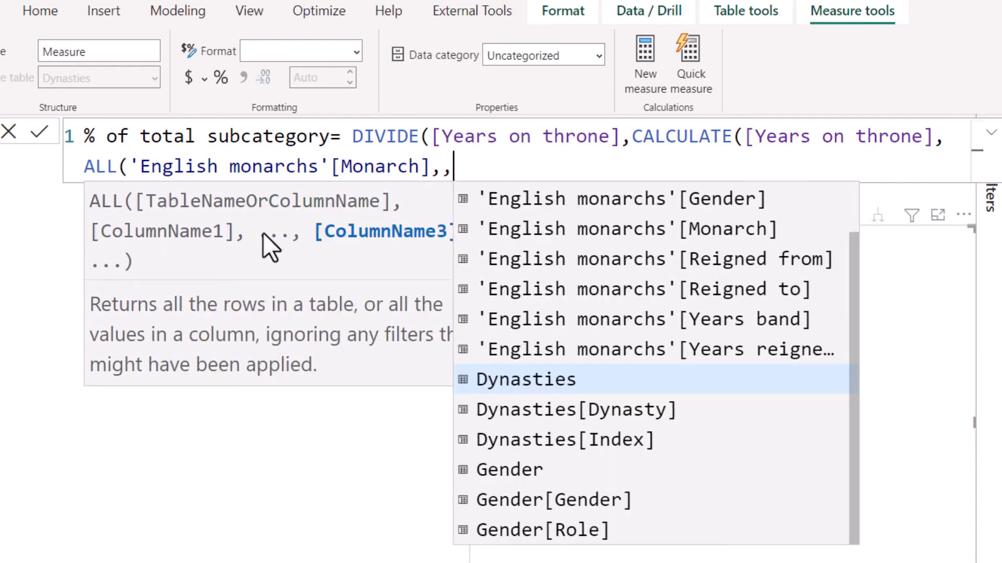
key("BackSpace")
key("BackSpace")
type(")")
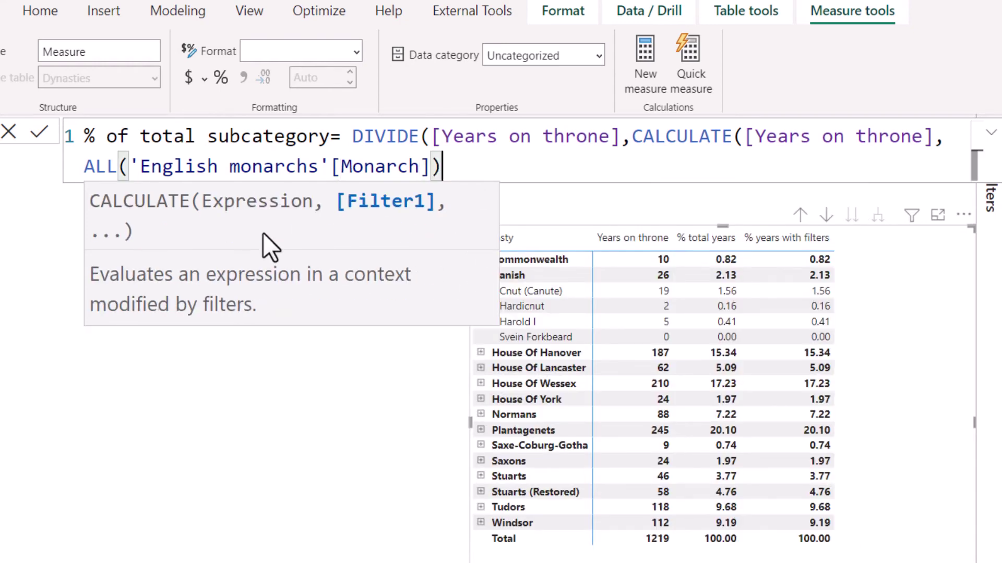
type("))")
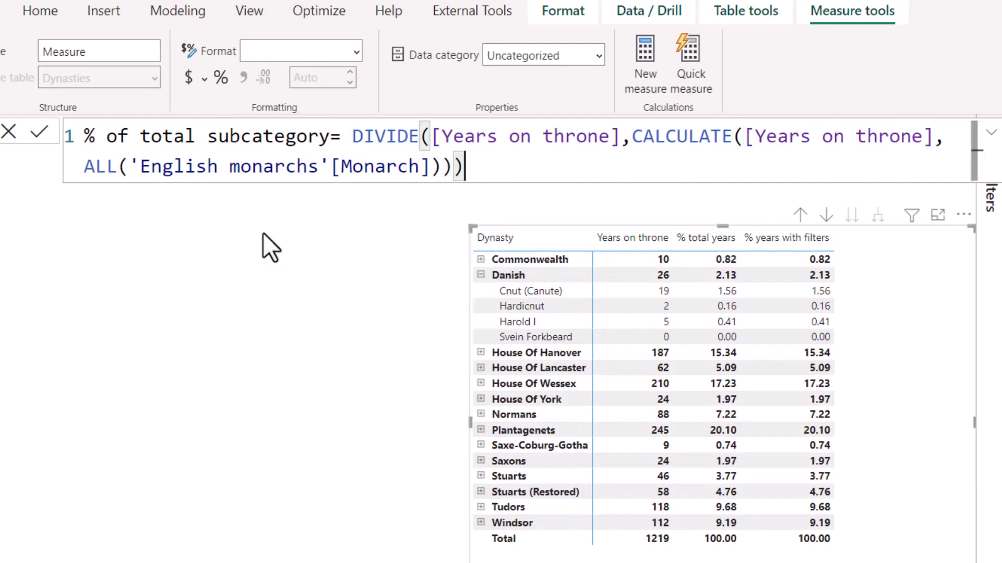
key("Return")
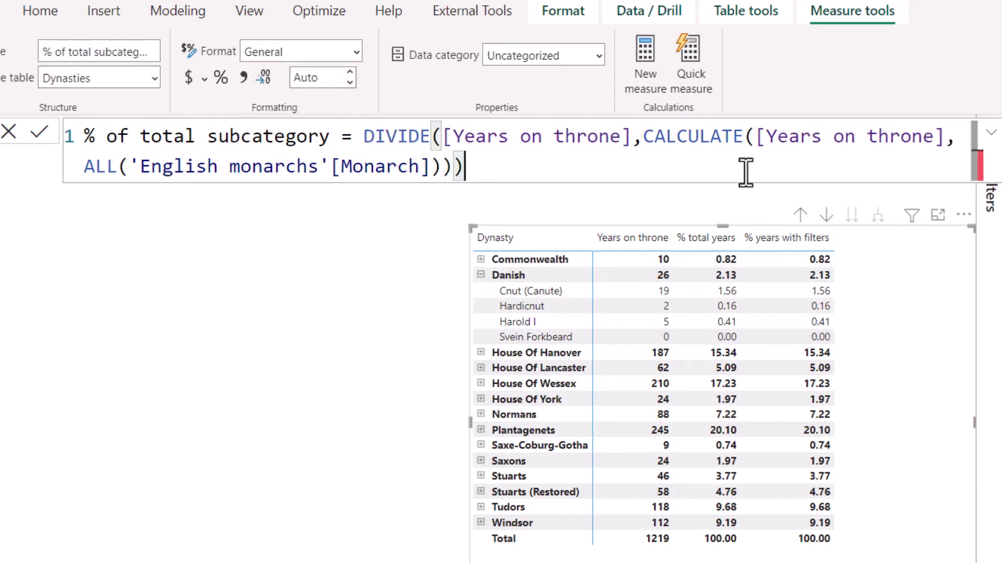
type("*100")
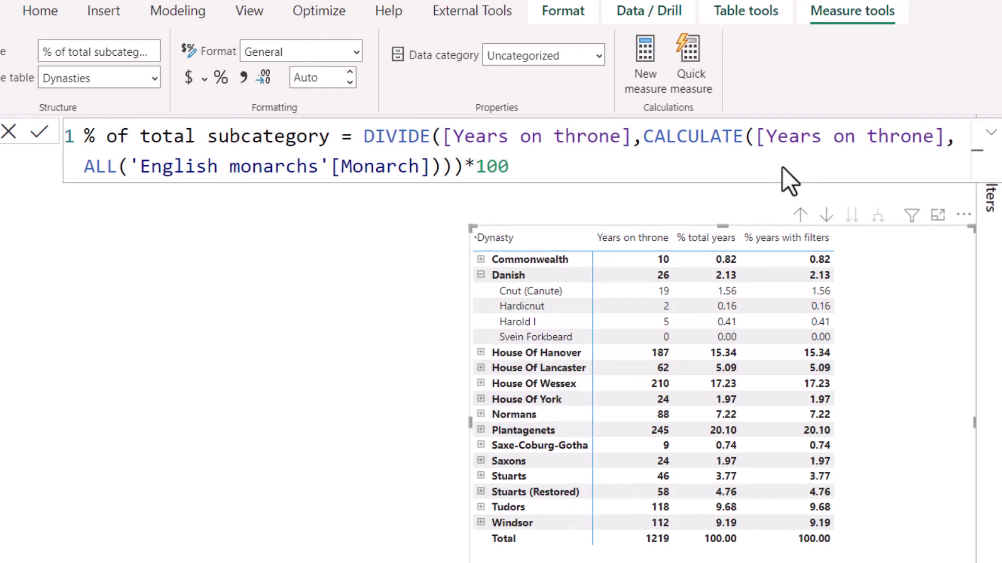
key("Return")
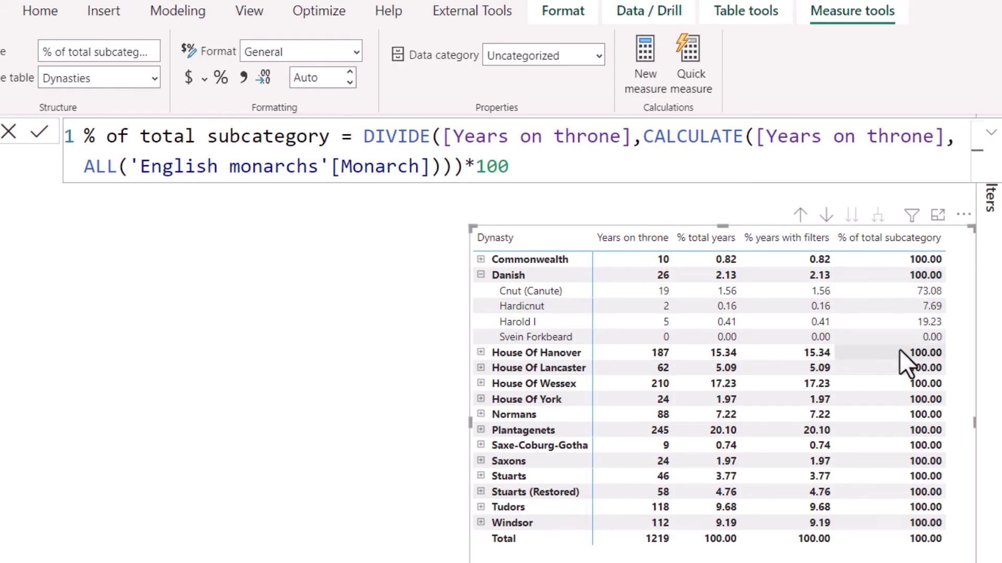
- Expand Windsor to show Elizabeth II 62.50, George V 23.21 and George VI 14.29
left_click(481, 523)
scroll(800, 505, "down", 1)
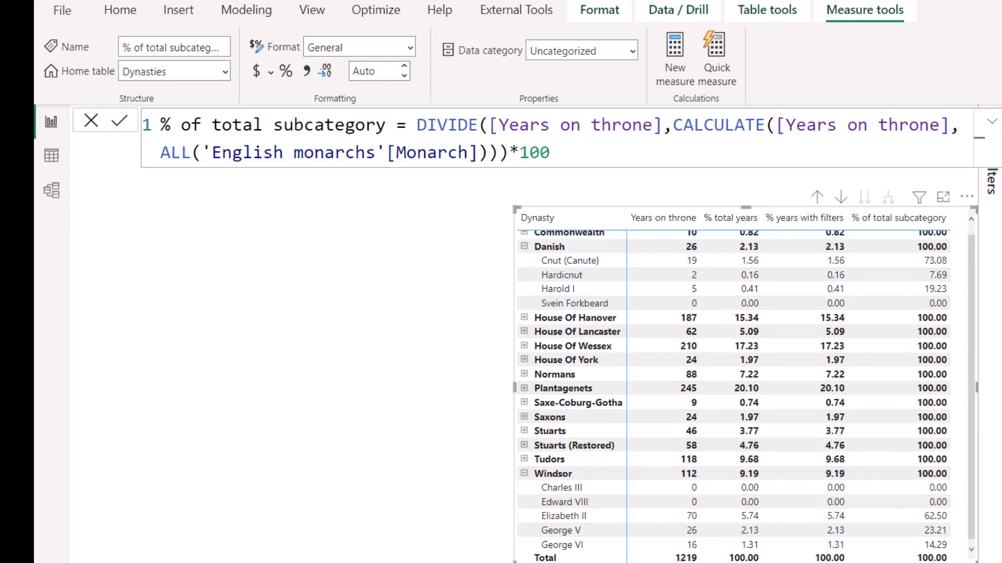
- Begin a '% of parent total' measure with IF(HASONEVALUE('English monarchs'[Monarch]),
left_click(675, 50)
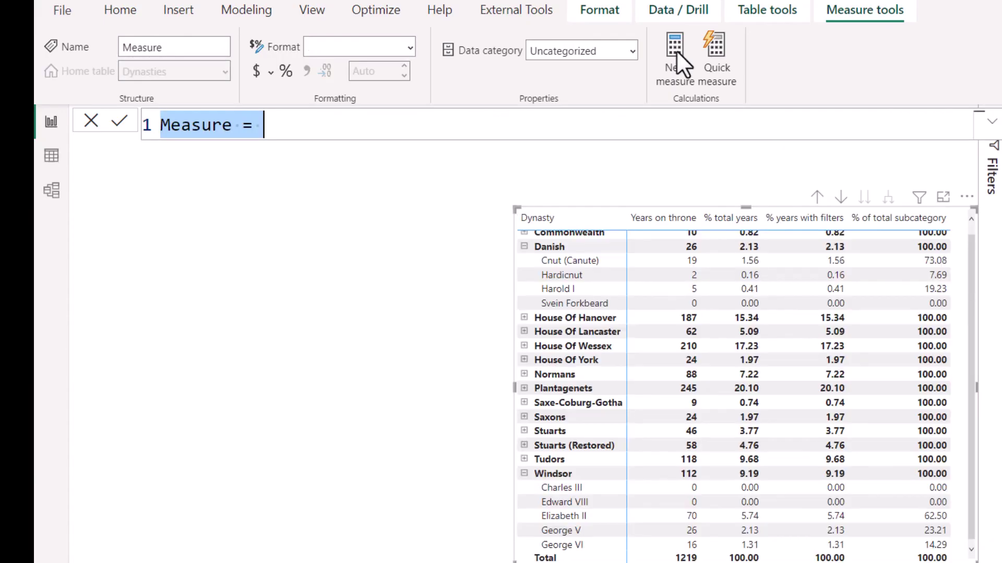
type("% of parent tot")
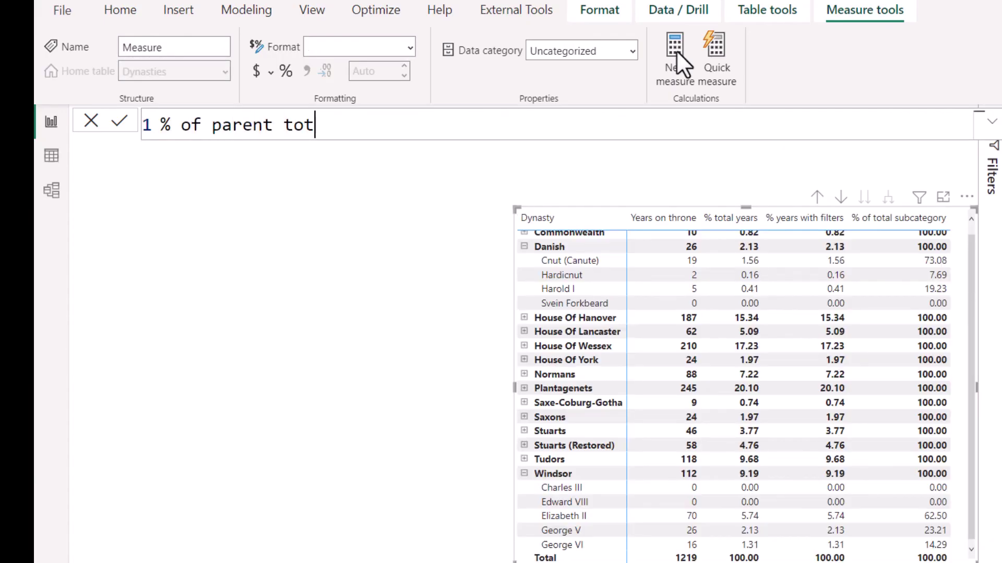
type("al=IF(h")
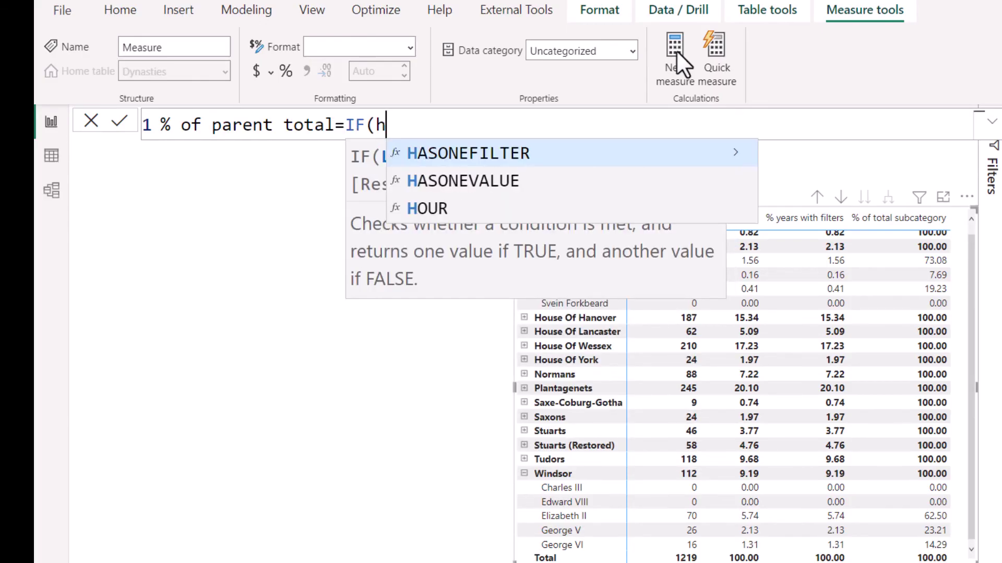
type("ason")
key("Down")
key("Tab")
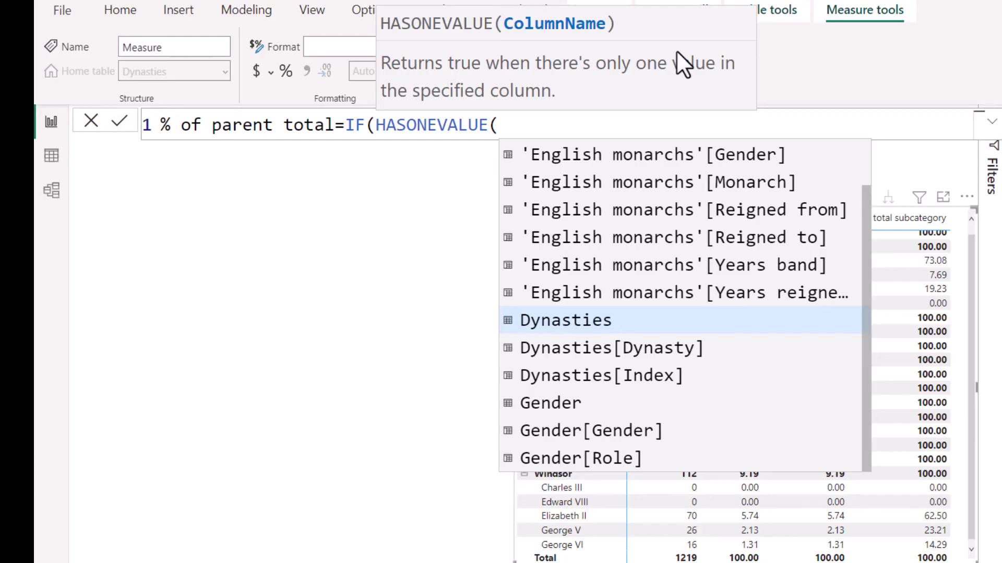
type("monar")
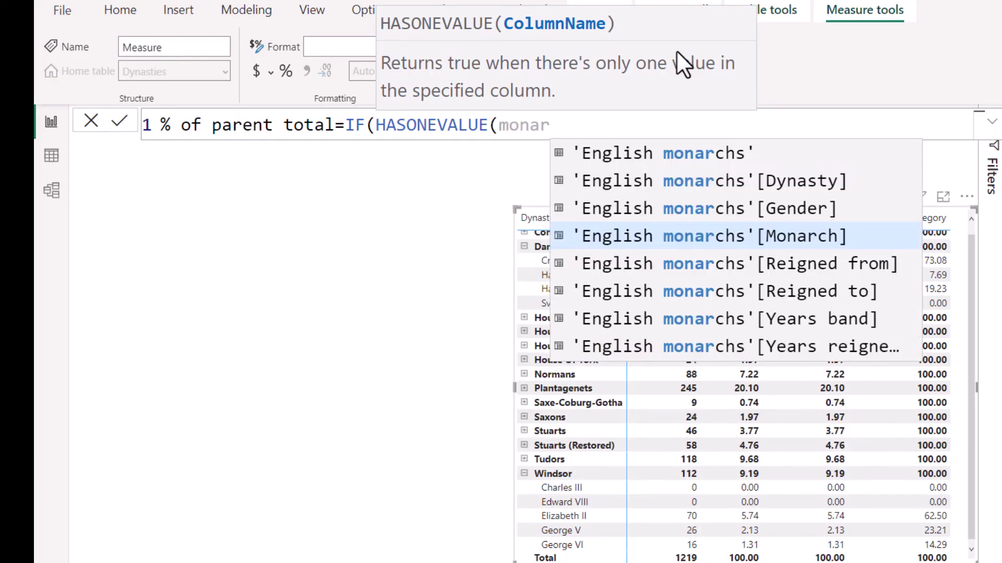
key("Down")
key("Up")
key("Tab")
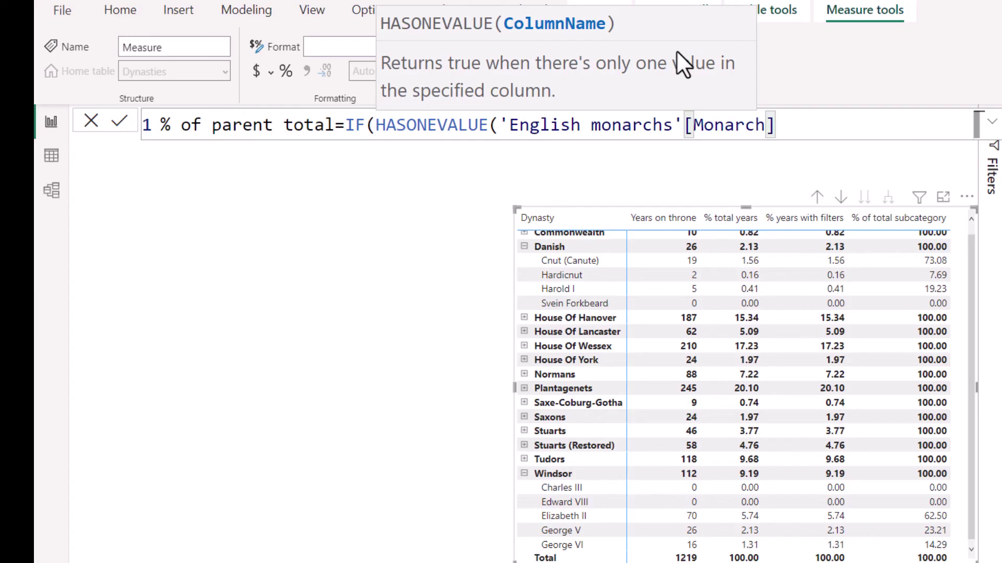
type("),")
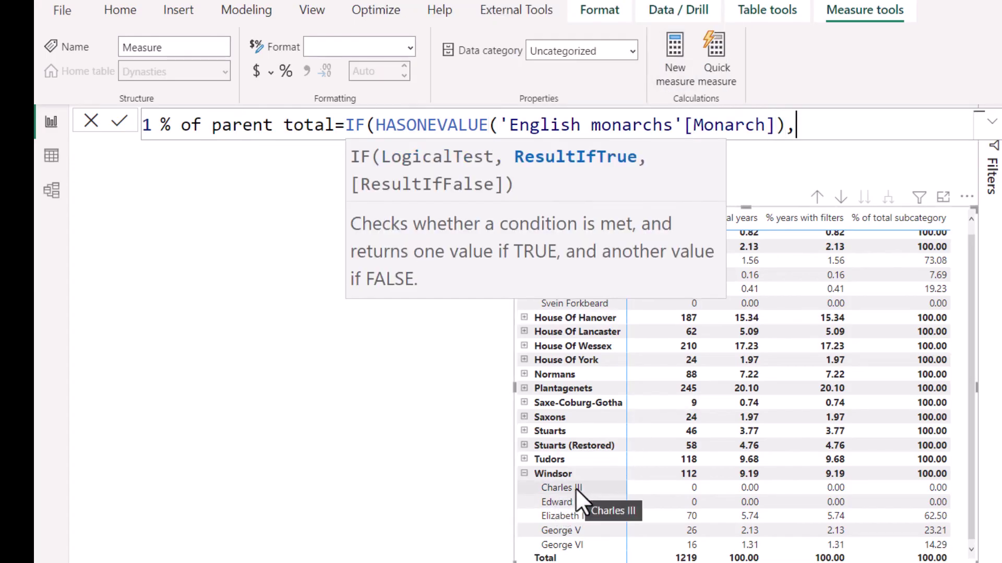
left_click(778, 127)
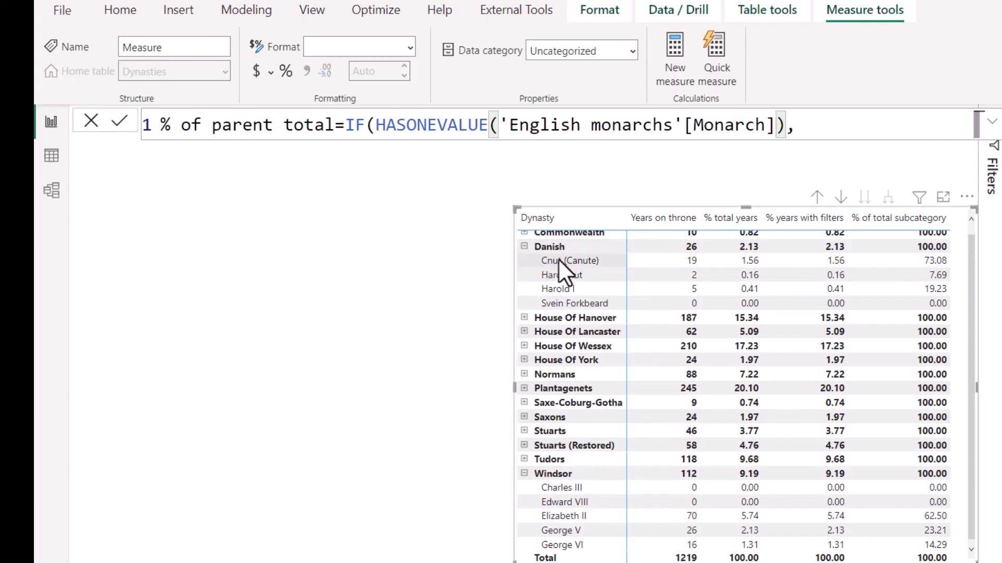
- Add [% of total subcategory] and [% years with filters] as the IF results and close the formula
left_click(818, 125)
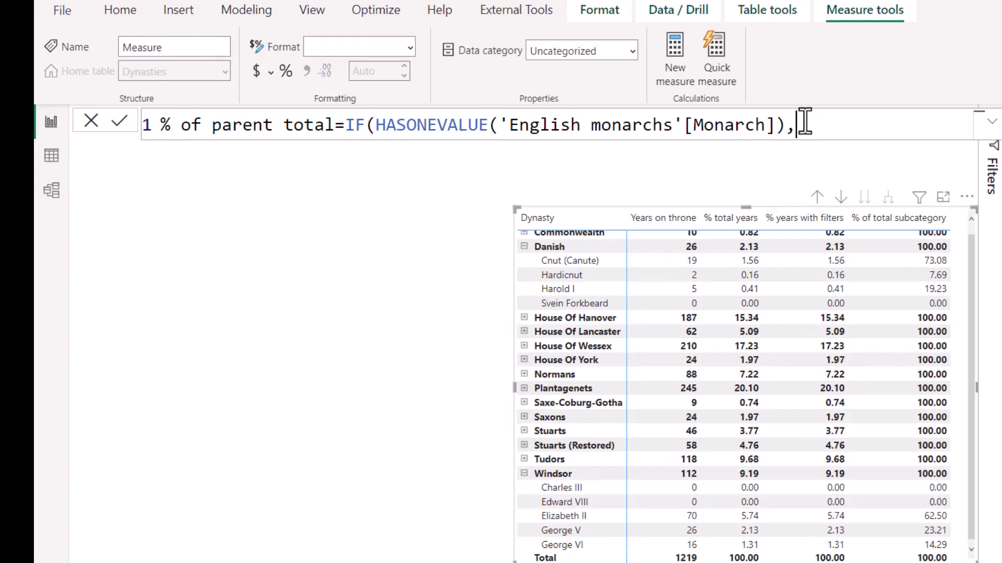
type("sub")
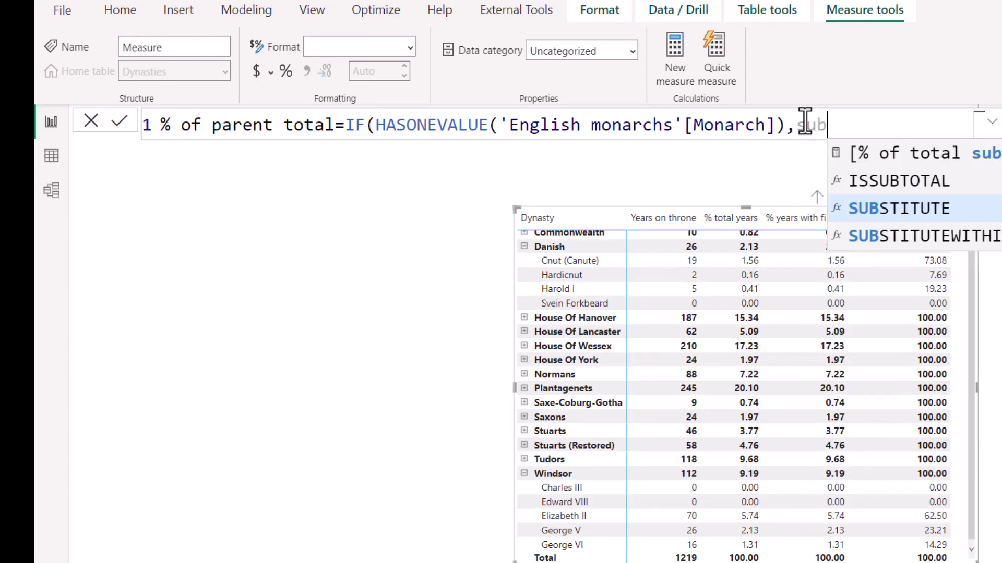
key("Up")
key("Up")
key("Tab")
type(",")
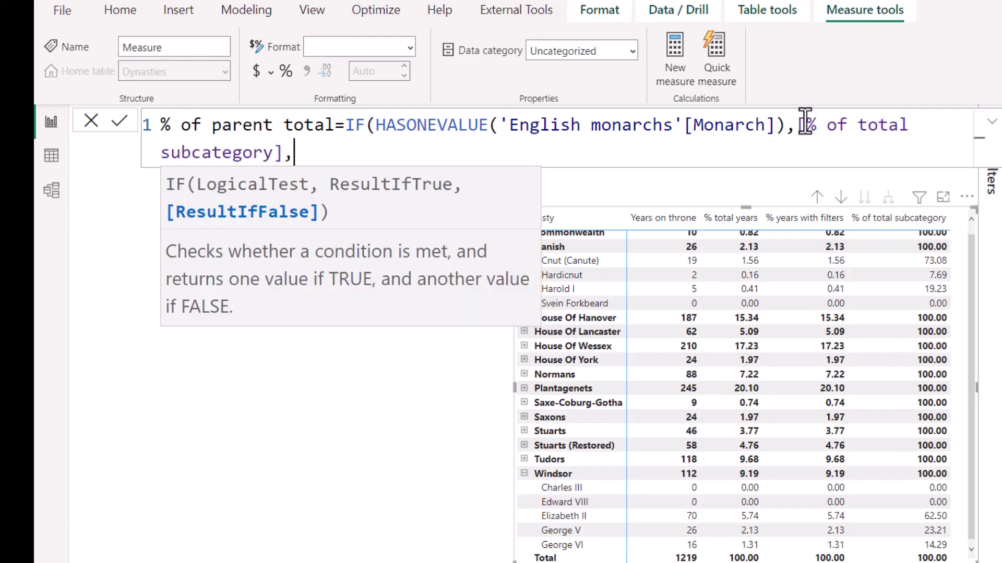
type("filter")
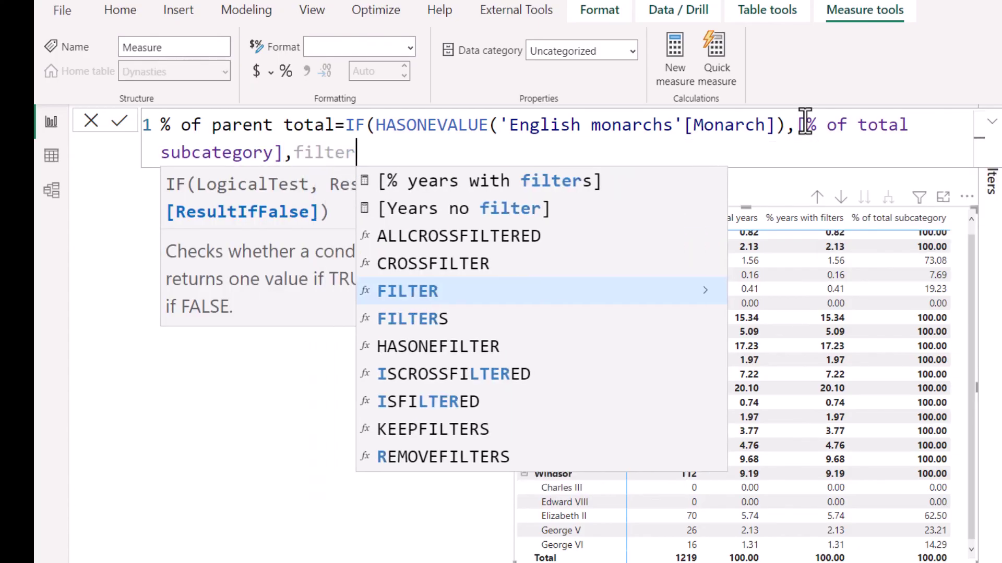
key("Up")
key("Up")
key("Up")
key("Up")
key("Tab")
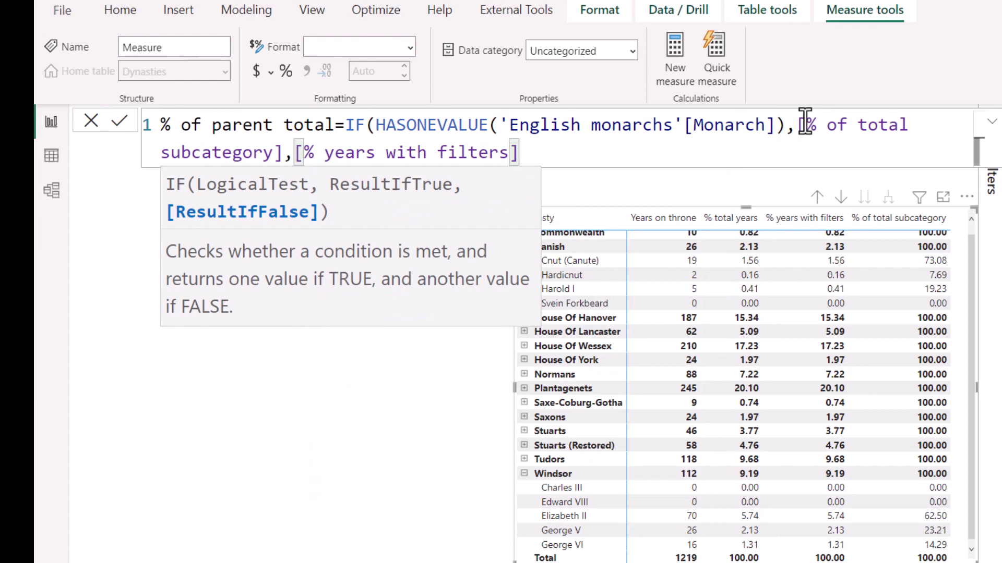
type("))")
key("BackSpace")
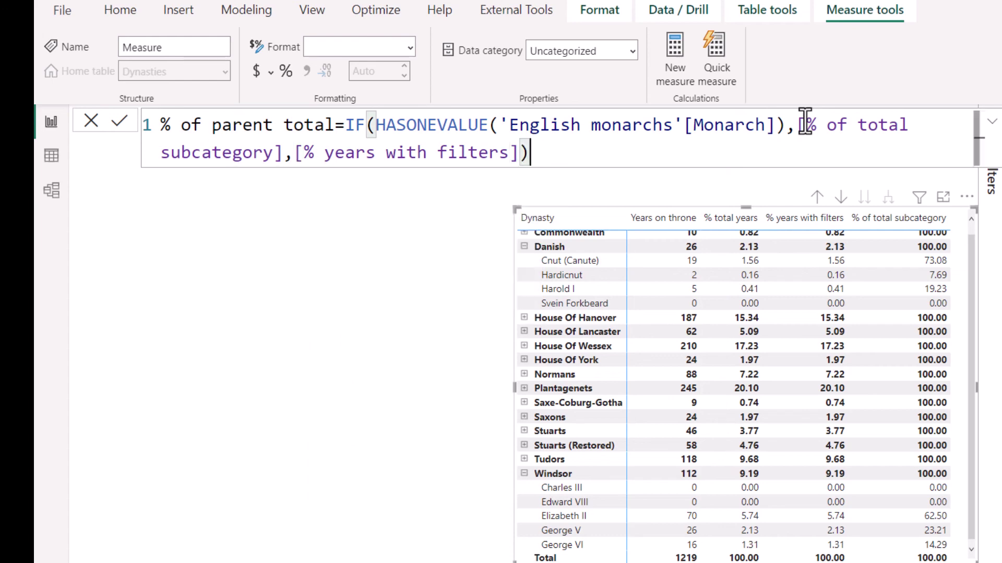
- Commit the measure, then replace HASONEVALUE with ISFILTERED so Saxe-Coburg-Gotha shows 0.74
key("Return")
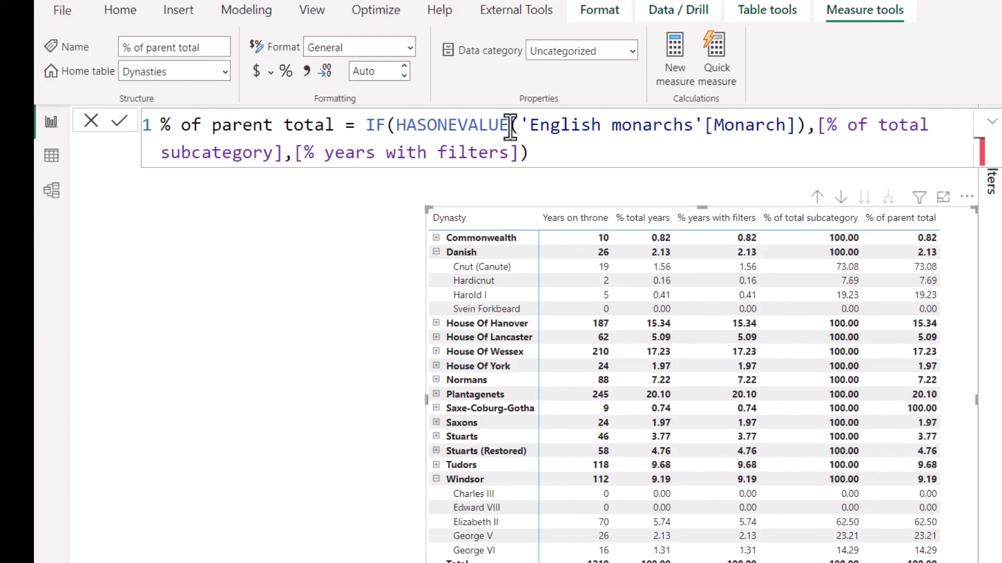
left_click_drag(510, 126, 402, 127)
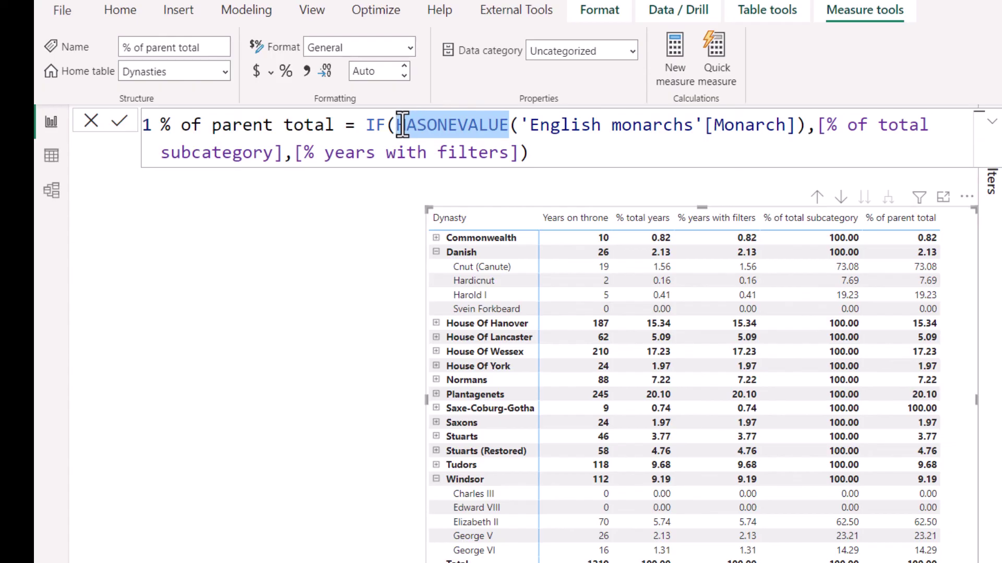
type("ISFIL")
key("Tab")
key("ctrl+End")
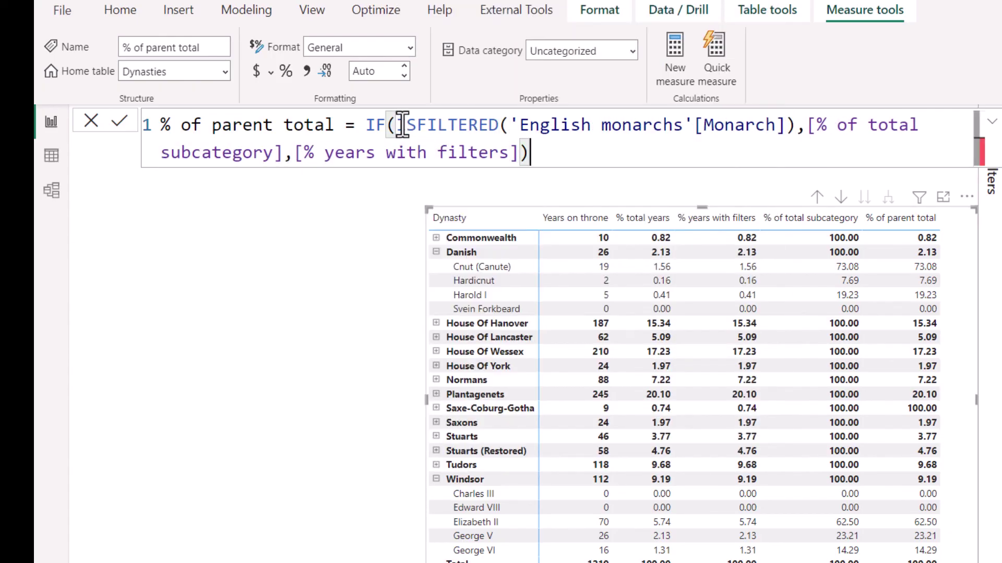
key("Up")
key("Left")
key("Left")
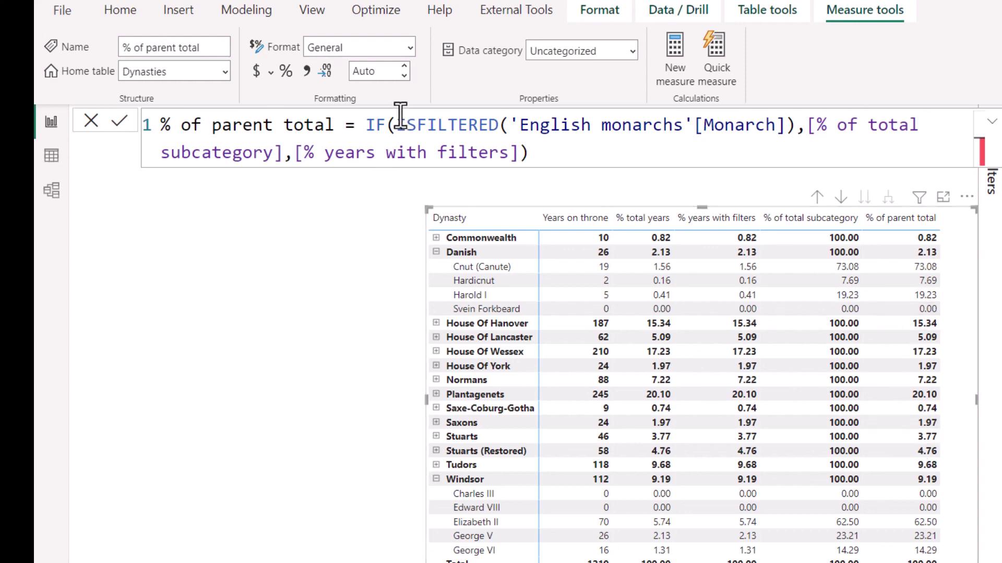
left_click_drag(399, 116, 505, 118)
left_click(542, 155)
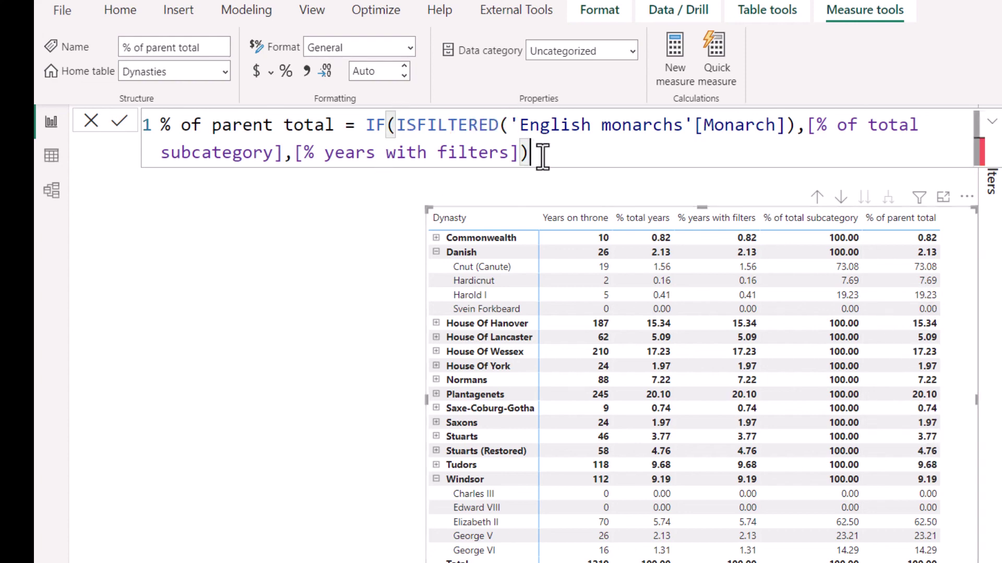
left_click_drag(543, 156, 157, 126)
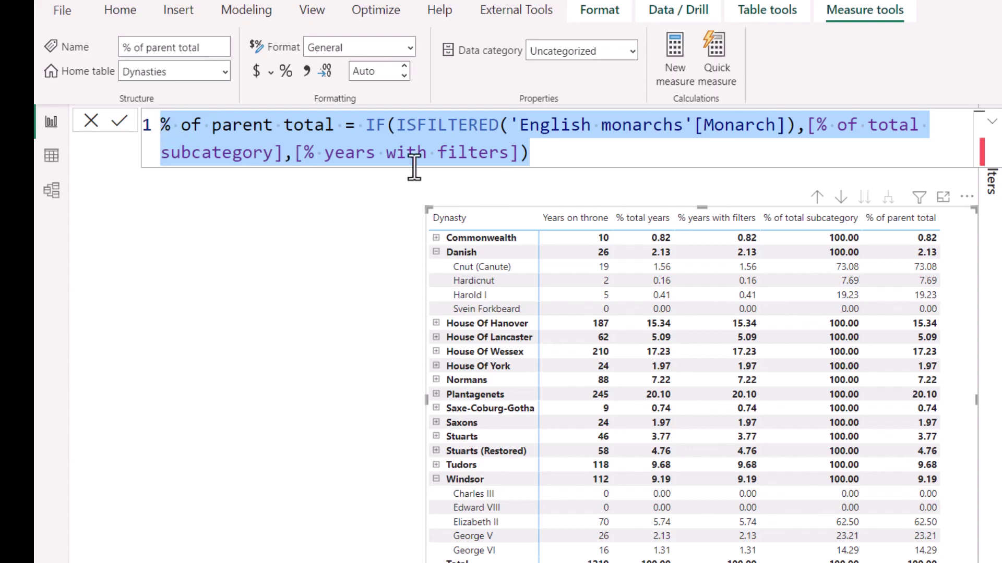